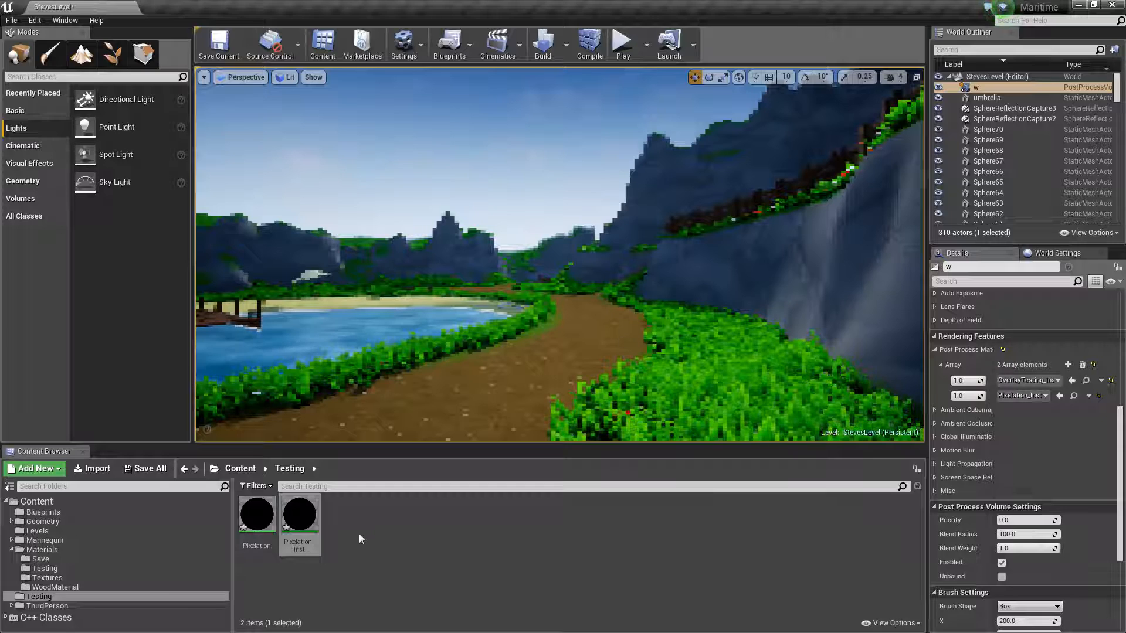
# Open the Pixelation_Inst material instance and set its Pixelation parameter to 128 to view the coarser effect on the scene
pyautogui.doubleClick(311, 508)
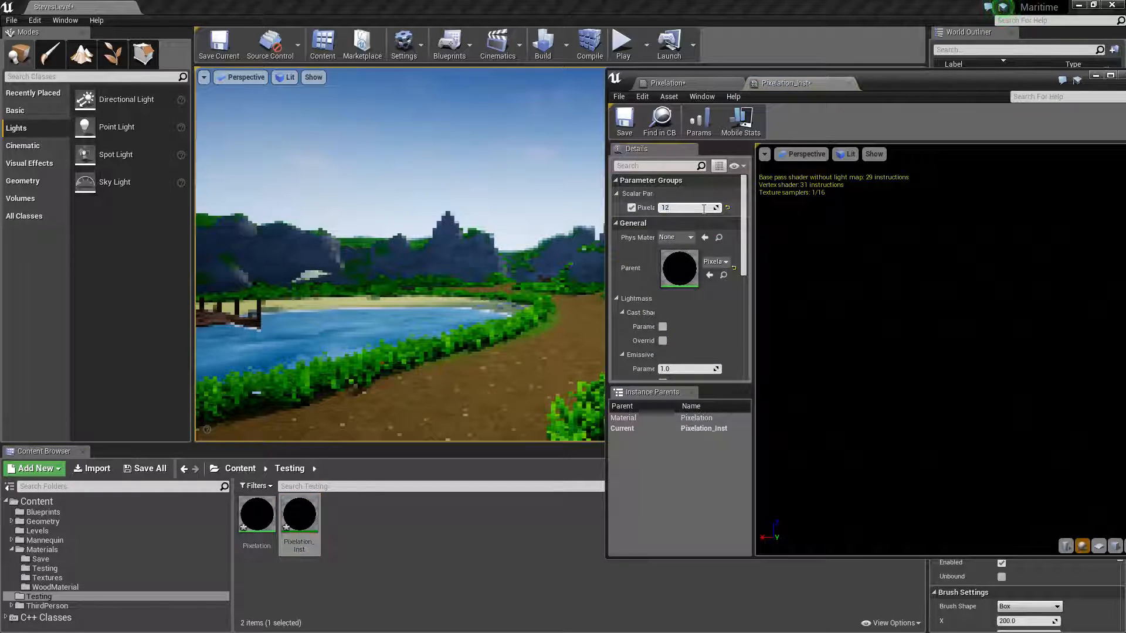
pyautogui.press('Return')
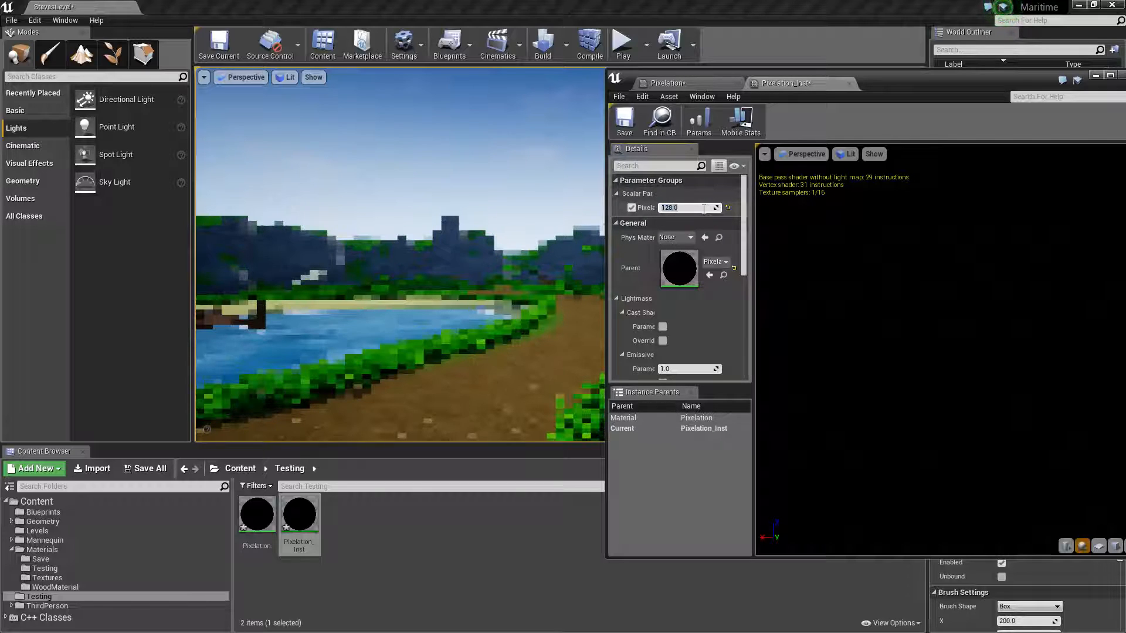
pyautogui.moveTo(516, 201); pyautogui.dragTo(446, 203, button='right')
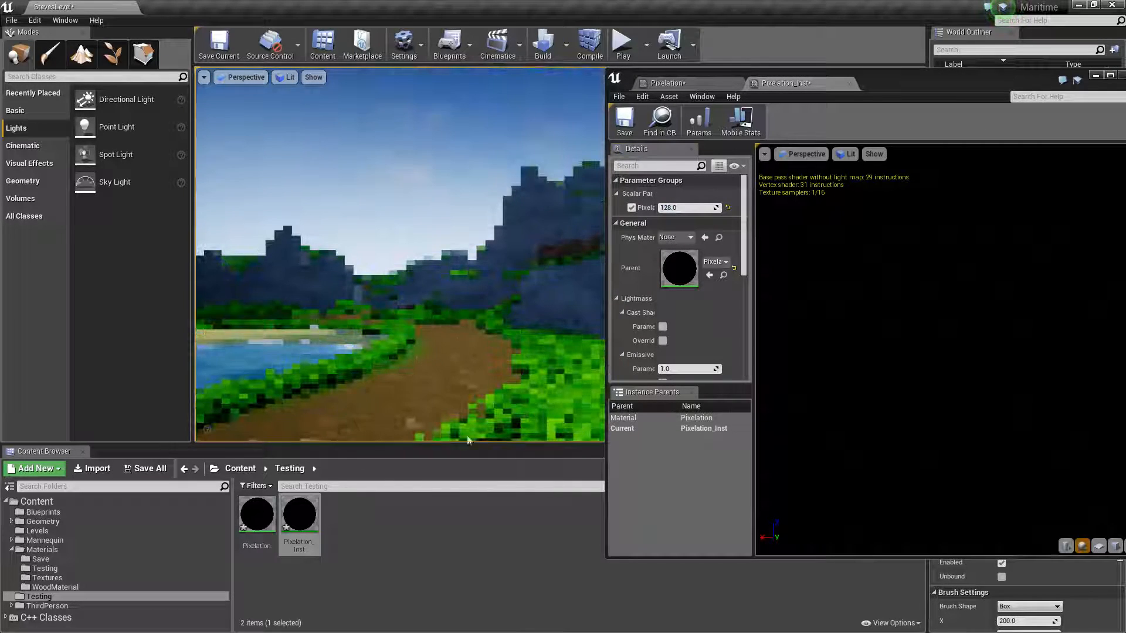
# Set the Pixelation parameter to 54 and hide the instance editor to inspect the effect in the level viewport
pyautogui.click(686, 209)
pyautogui.write('54')
pyautogui.press('Return')
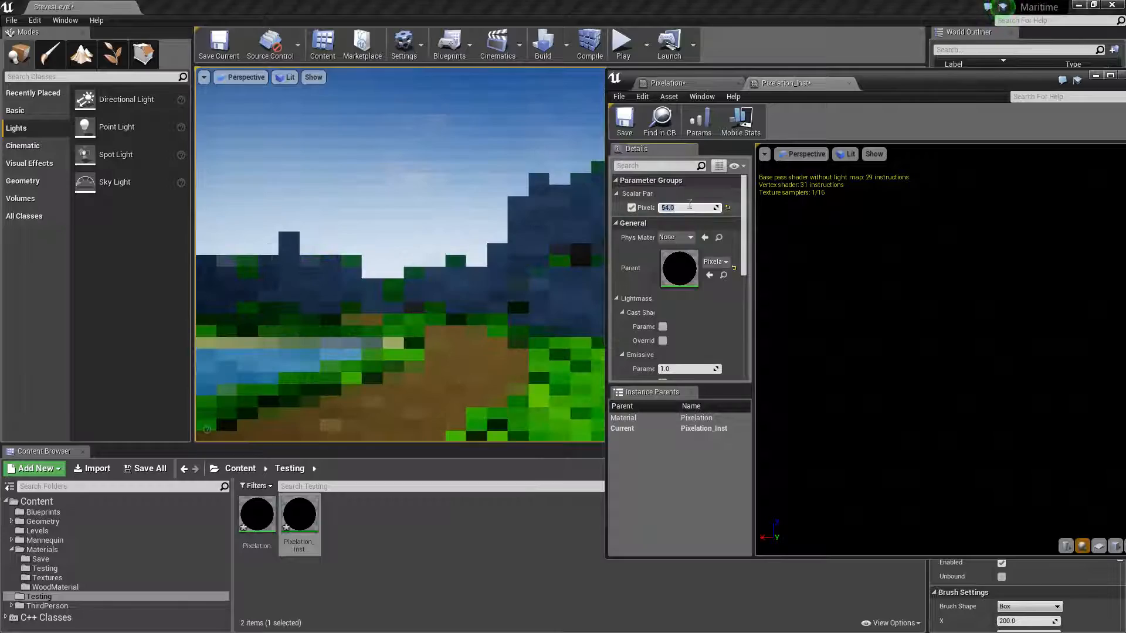
pyautogui.moveTo(968, 83); pyautogui.dragTo(852, 80)
pyautogui.click(980, 73)
pyautogui.moveTo(560, 252); pyautogui.dragTo(566, 252, button='right')
# Reopen Pixelation_Inst, try a Pixelation value of 64, settle on 128, and return to the level viewport
pyautogui.doubleClick(299, 516)
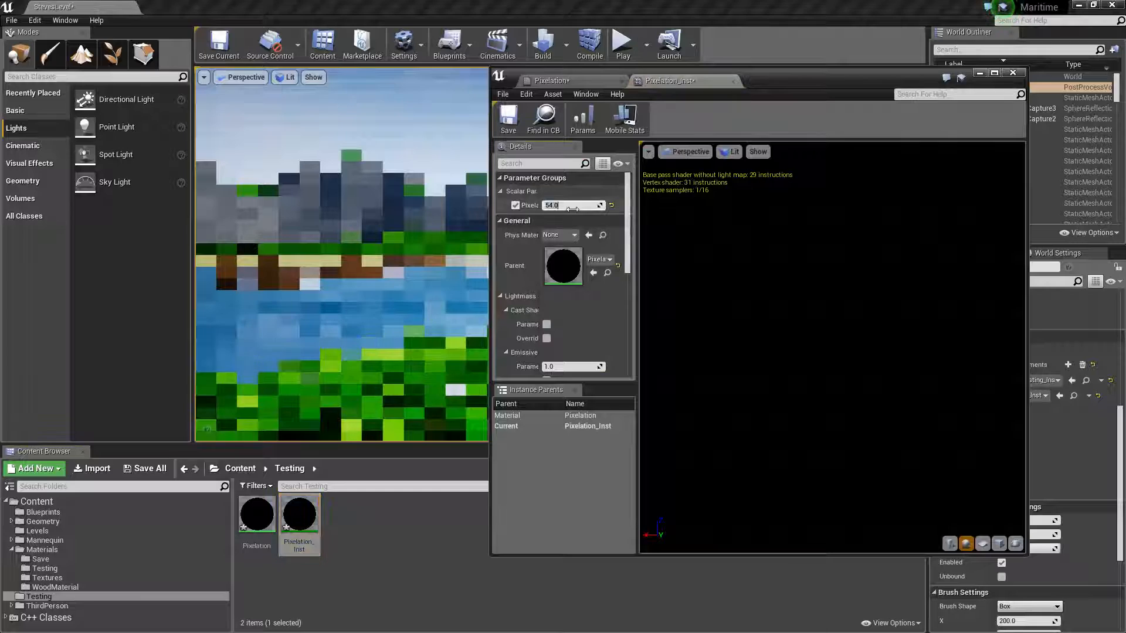
pyautogui.press('Return')
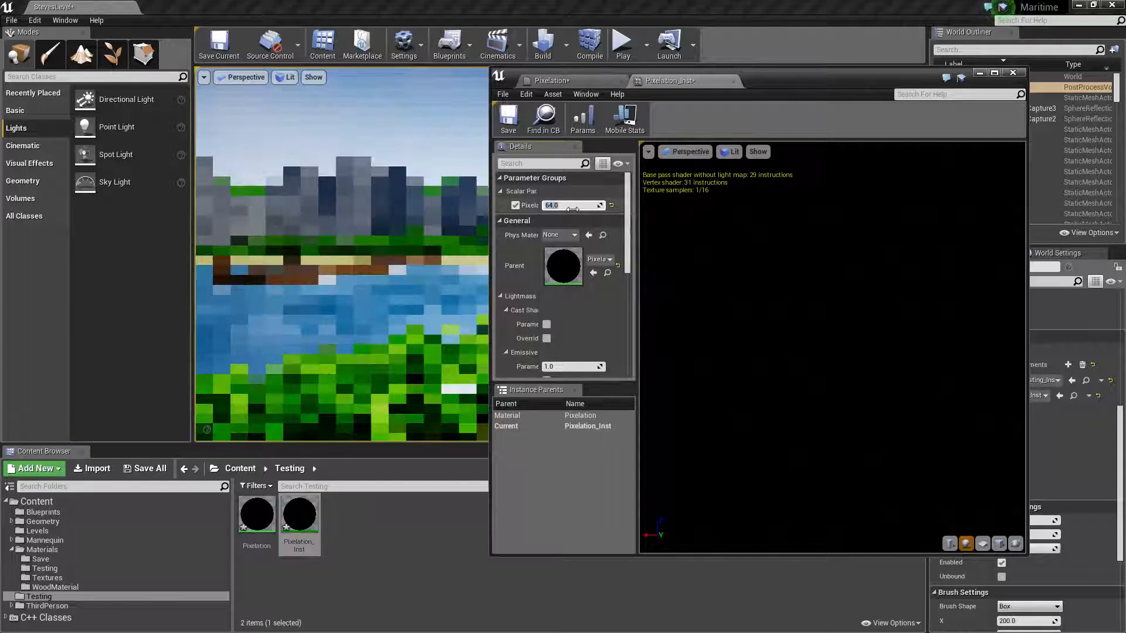
pyautogui.write('128')
pyautogui.press('Return')
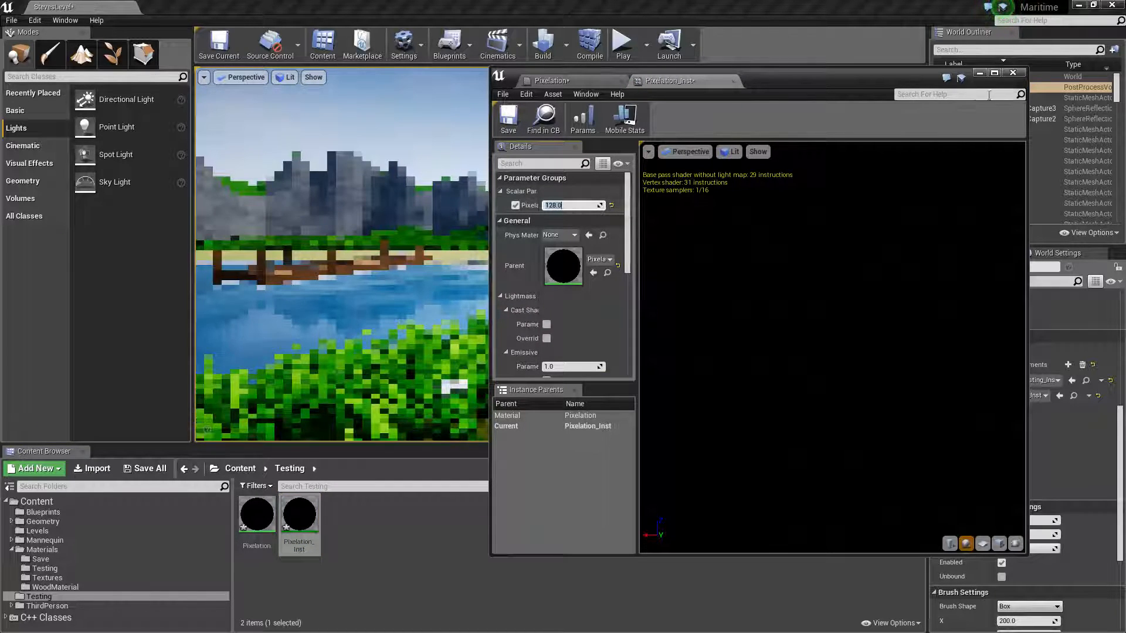
pyautogui.click(981, 74)
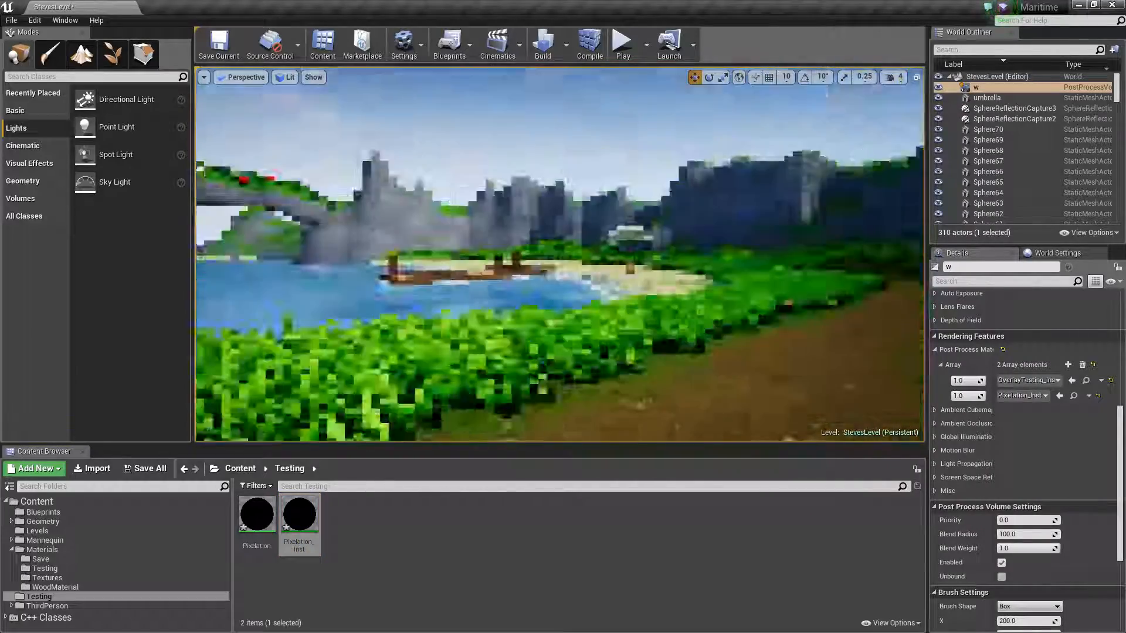
pyautogui.moveTo(392, 290); pyautogui.dragTo(440, 291, button='right')
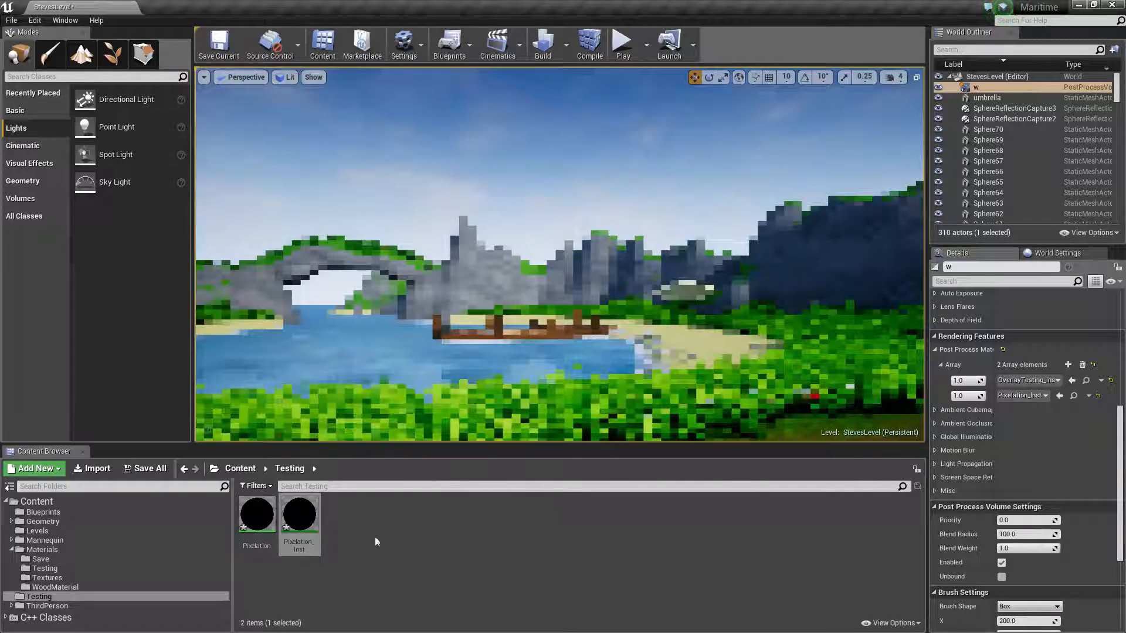
# Delete the Pixelation_Inst element from the post process materials array of volume w
pyautogui.click(1088, 396)
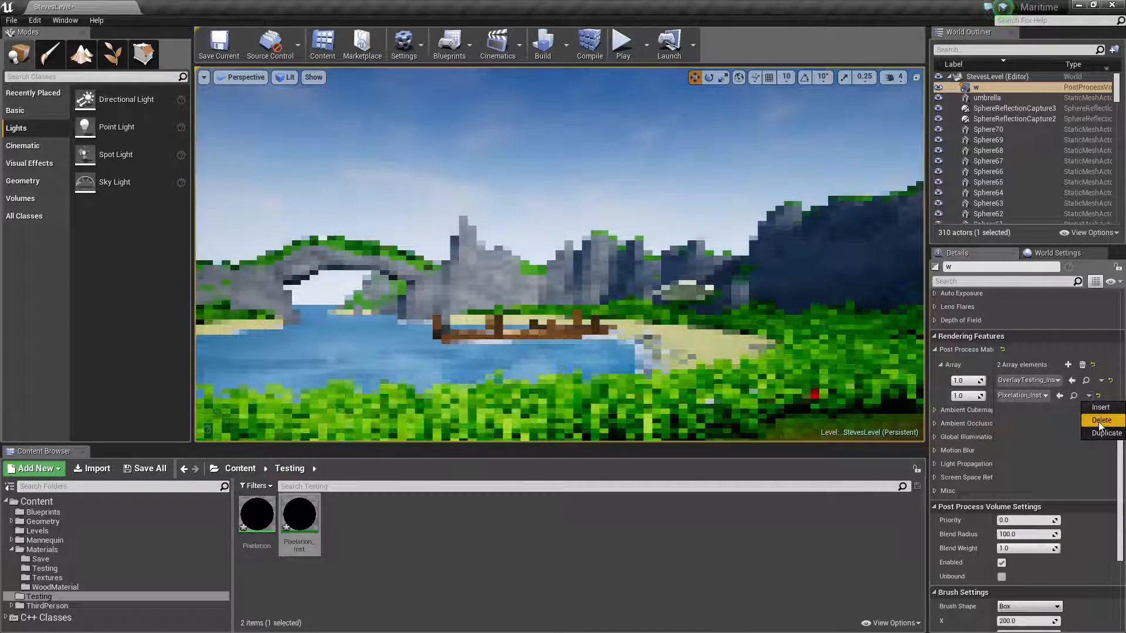
pyautogui.click(1099, 420)
pyautogui.moveTo(573, 240); pyautogui.dragTo(603, 231, button='right')
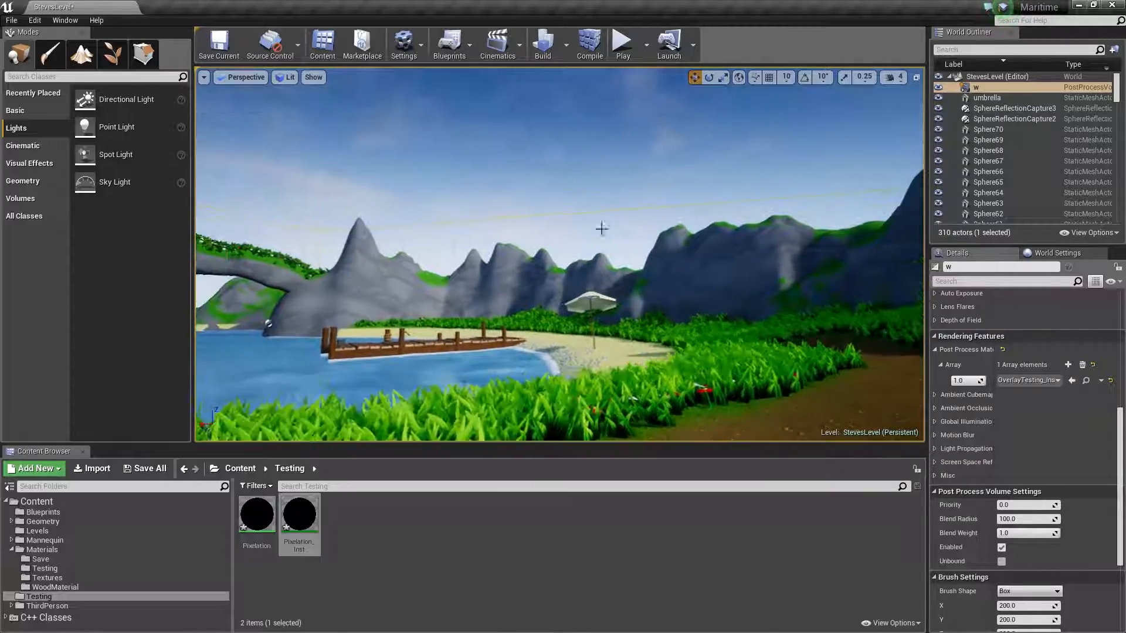
# Find the Post Process Volume class by searching for "post" and place one in the level at the lagoon
pyautogui.click(574, 192)
pyautogui.moveTo(574, 192); pyautogui.dragTo(624, 223, button='right')
pyautogui.click(585, 174)
pyautogui.moveTo(536, 297); pyautogui.dragTo(528, 162, button='right')
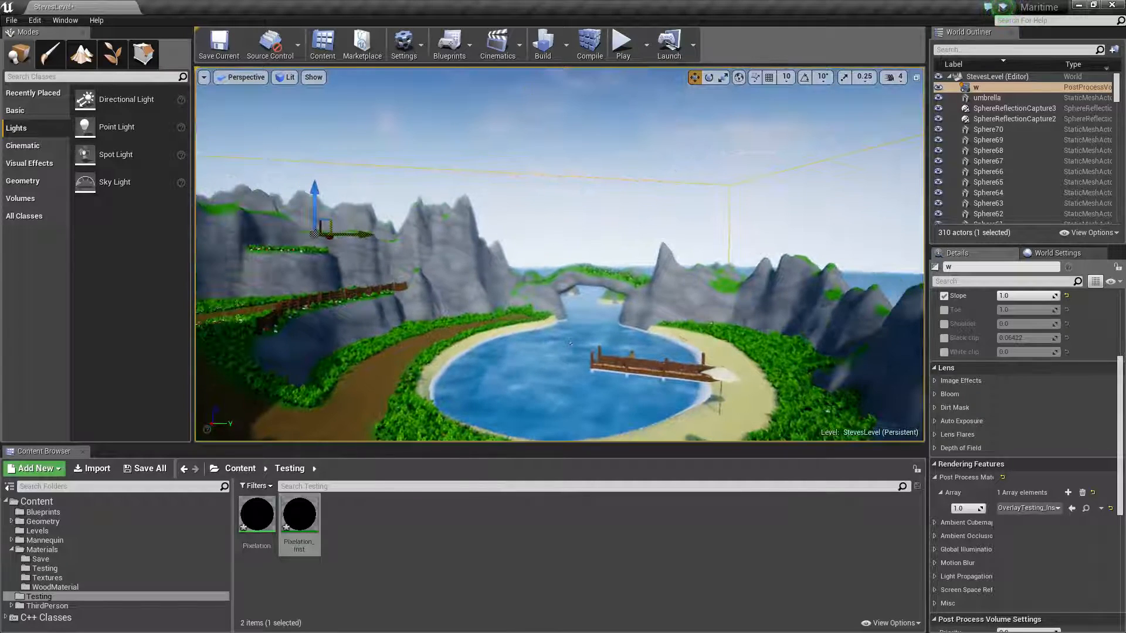
pyautogui.click(22, 198)
pyautogui.click(33, 93)
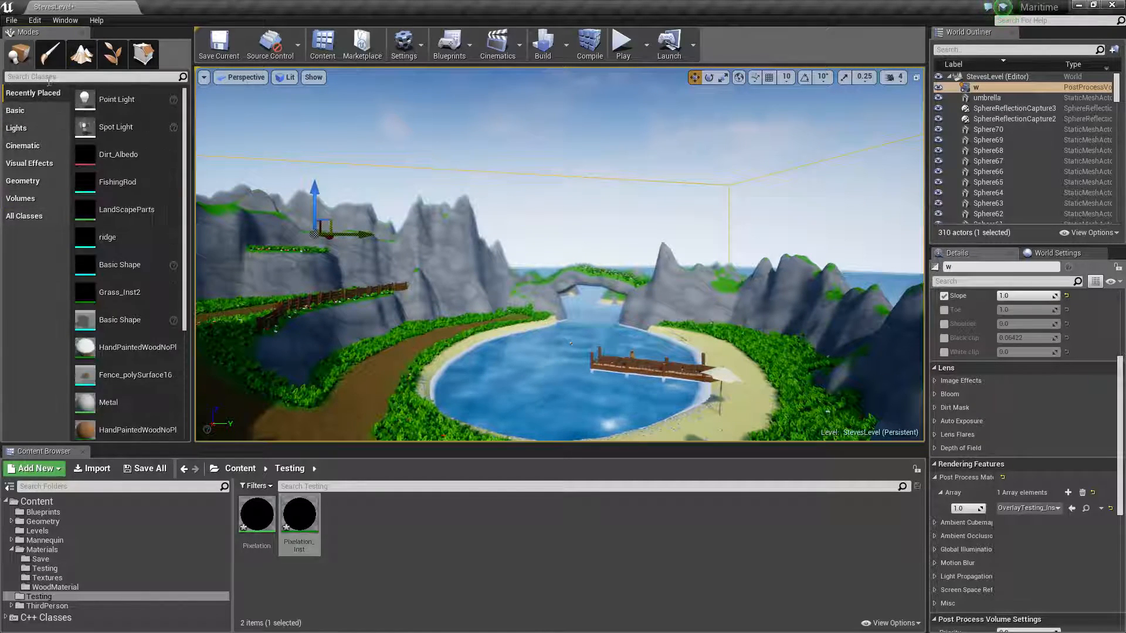
pyautogui.click(55, 77)
pyautogui.write('post')
pyautogui.moveTo(64, 100); pyautogui.dragTo(371, 382)
pyautogui.moveTo(385, 359); pyautogui.dragTo(311, 375, button='right')
# Scale up the new Post Process Volume and move it so its box encloses part of the lagoon
pyautogui.press('e')
pyautogui.press('r')
pyautogui.moveTo(460, 310); pyautogui.dragTo(449, 181)
pyautogui.press('w')
pyautogui.moveTo(449, 181); pyautogui.dragTo(480, 141, button='right')
pyautogui.moveTo(571, 260); pyautogui.dragTo(764, 234)
pyautogui.moveTo(764, 234); pyautogui.dragTo(861, 291, button='right')
# Add an element to the new volume's post process materials array and set its type to Asset reference
pyautogui.scroll(2, 1060, 424)
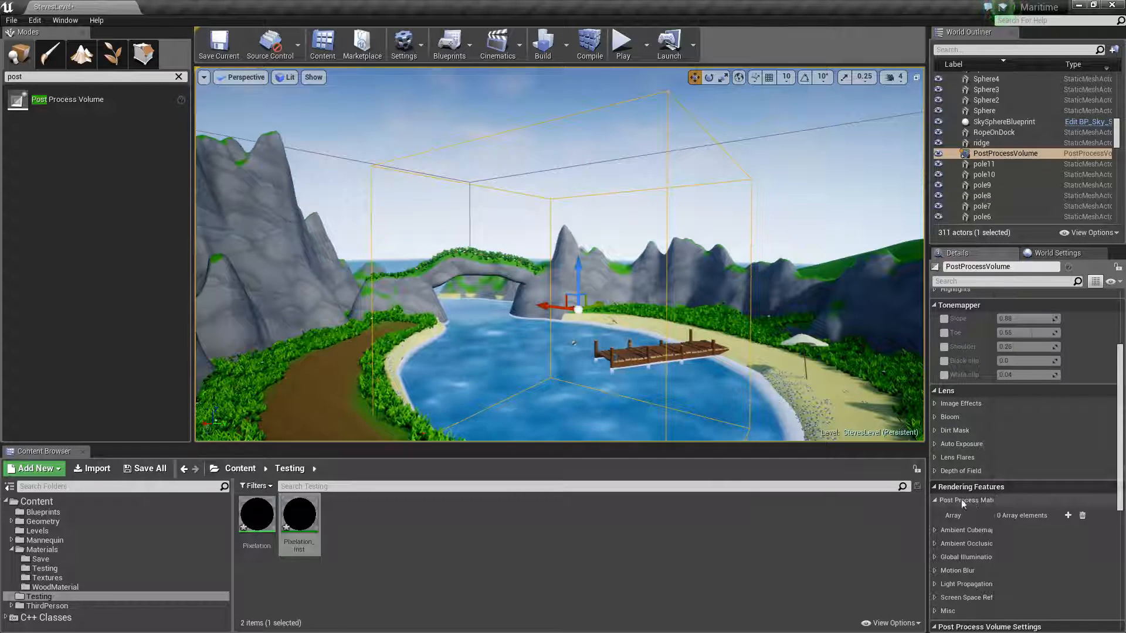
pyautogui.click(1068, 516)
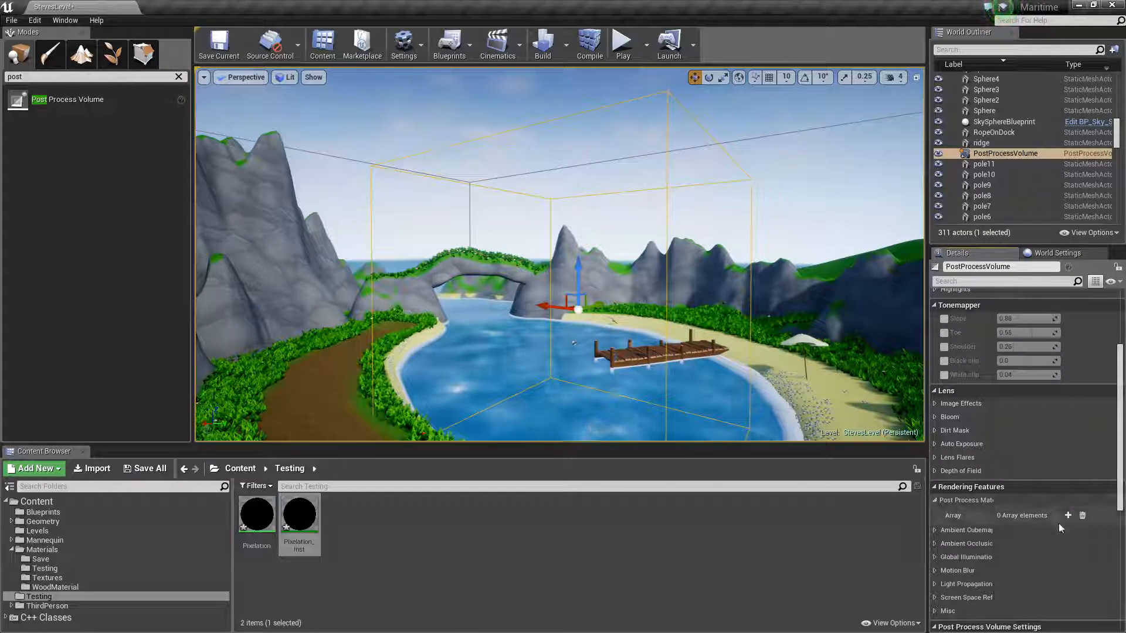
pyautogui.click(1018, 531)
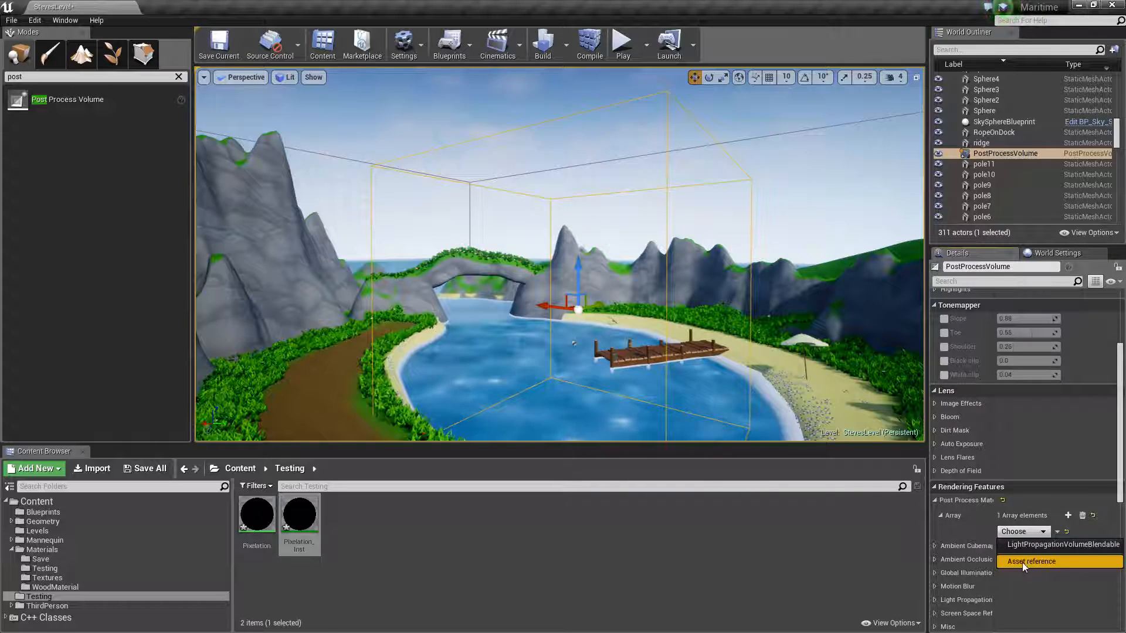
pyautogui.click(1022, 561)
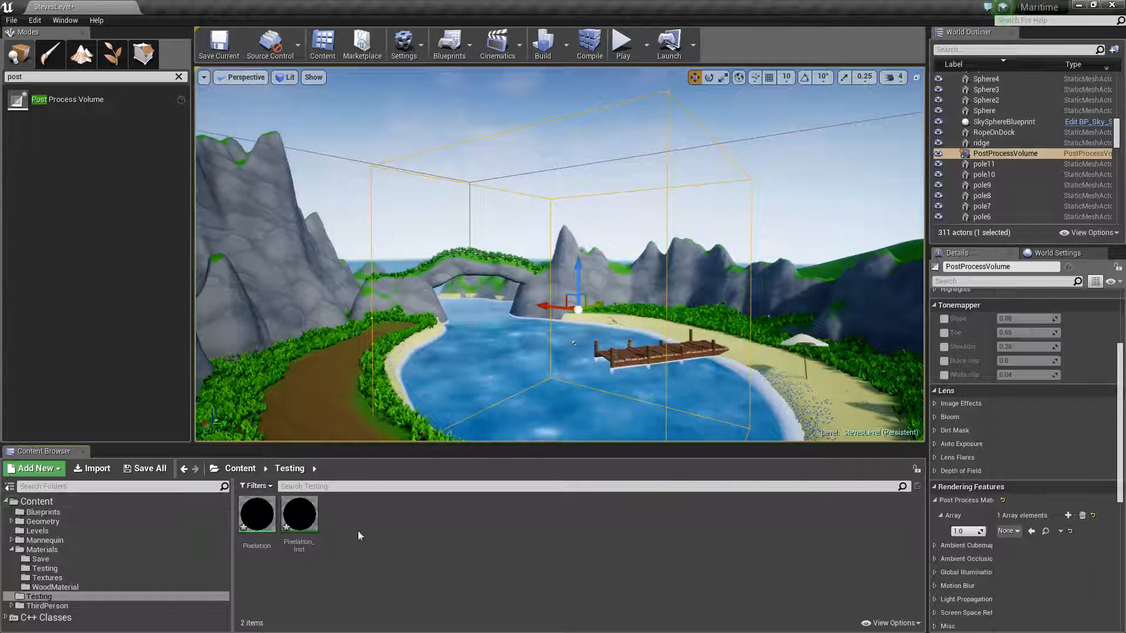
# Create a new material named Pixel in the Testing folder and open it for editing
pyautogui.rightClick(382, 530)
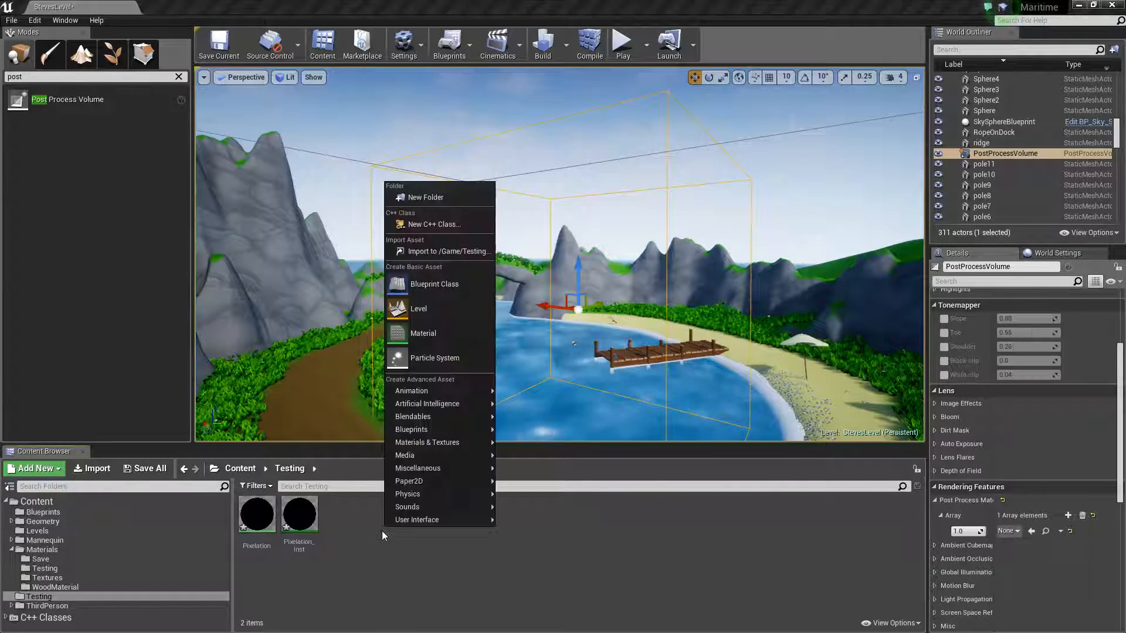
pyautogui.click(433, 340)
pyautogui.write('Pixel')
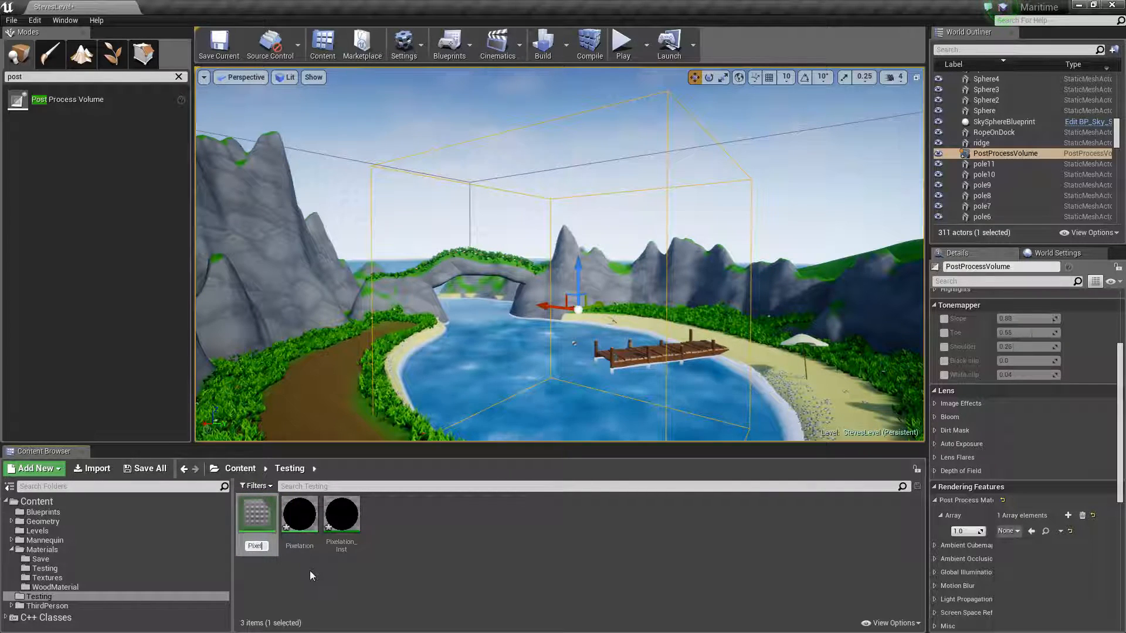
pyautogui.press('Return')
pyautogui.doubleClick(263, 513)
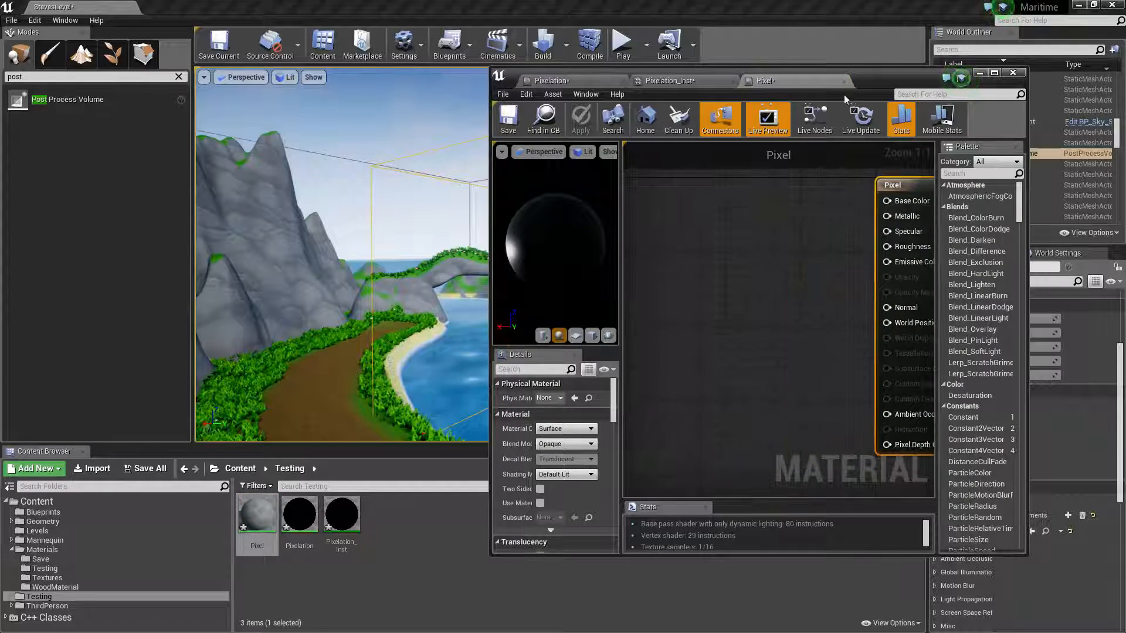
# Find the Pixelate function by searching the nodes for "pixel" and add it to the Pixel material's graph
pyautogui.write('pixel')
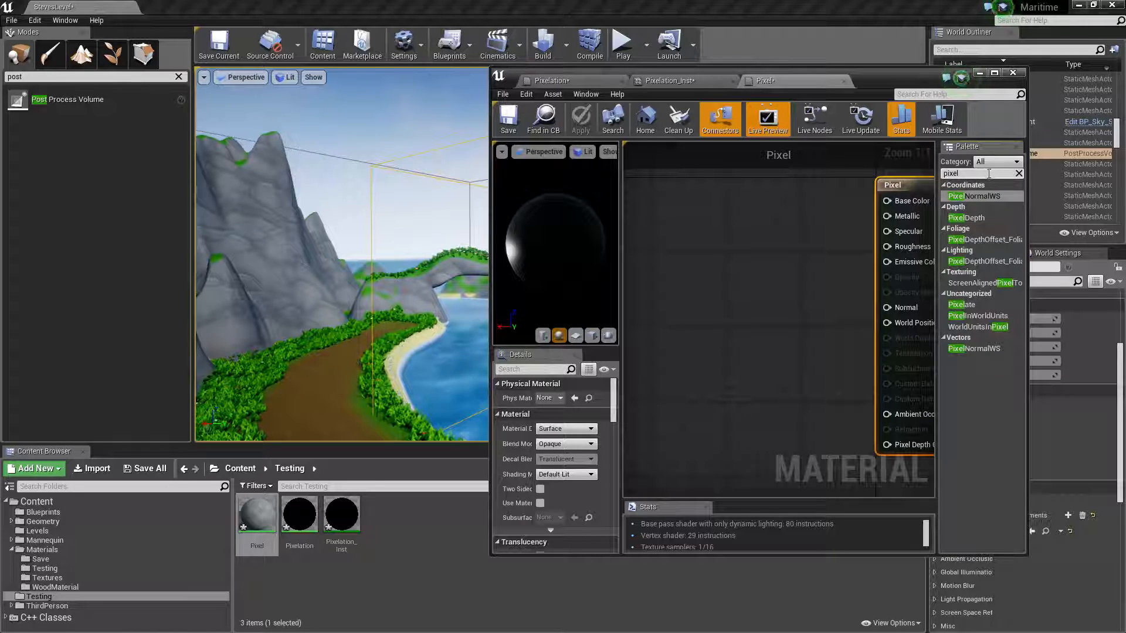
pyautogui.click(961, 305)
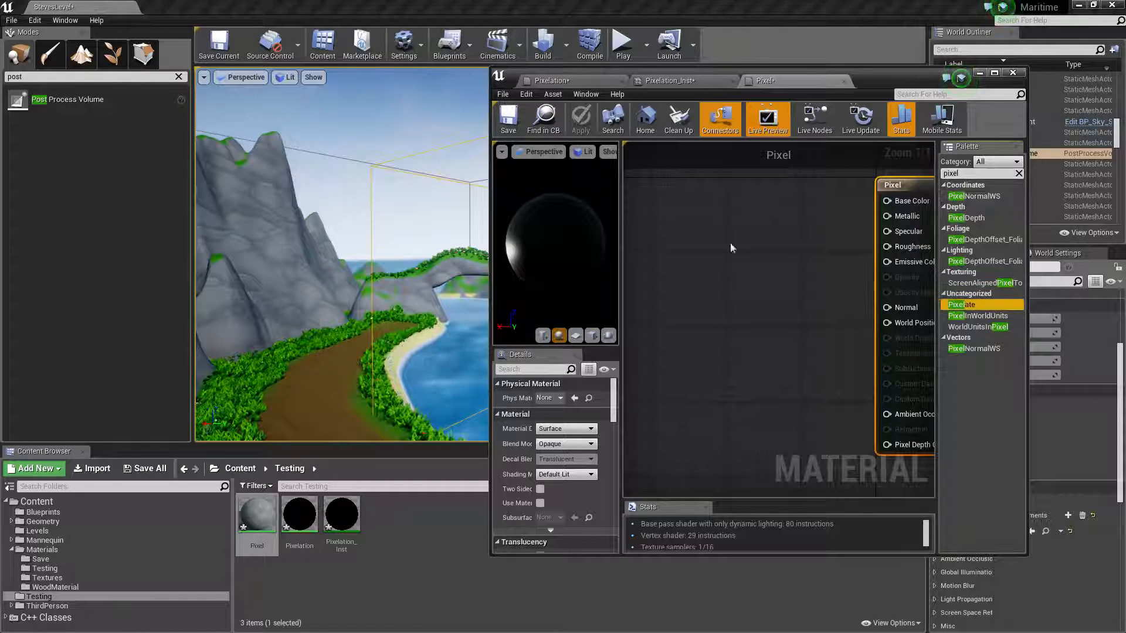
pyautogui.moveTo(650, 214); pyautogui.dragTo(651, 212)
pyautogui.moveTo(766, 223); pyautogui.dragTo(656, 218, button='right')
pyautogui.moveTo(856, 217); pyautogui.dragTo(707, 232, button='right')
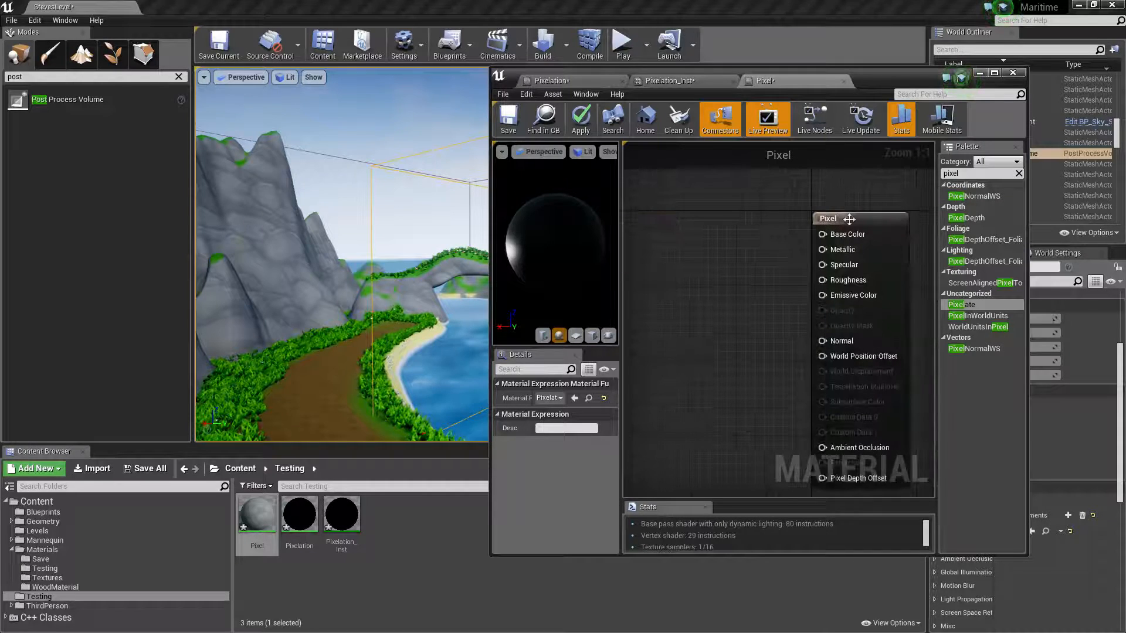
# Maximize the material editor and set the Pixel material's Material Domain to Post Process
pyautogui.click(876, 225)
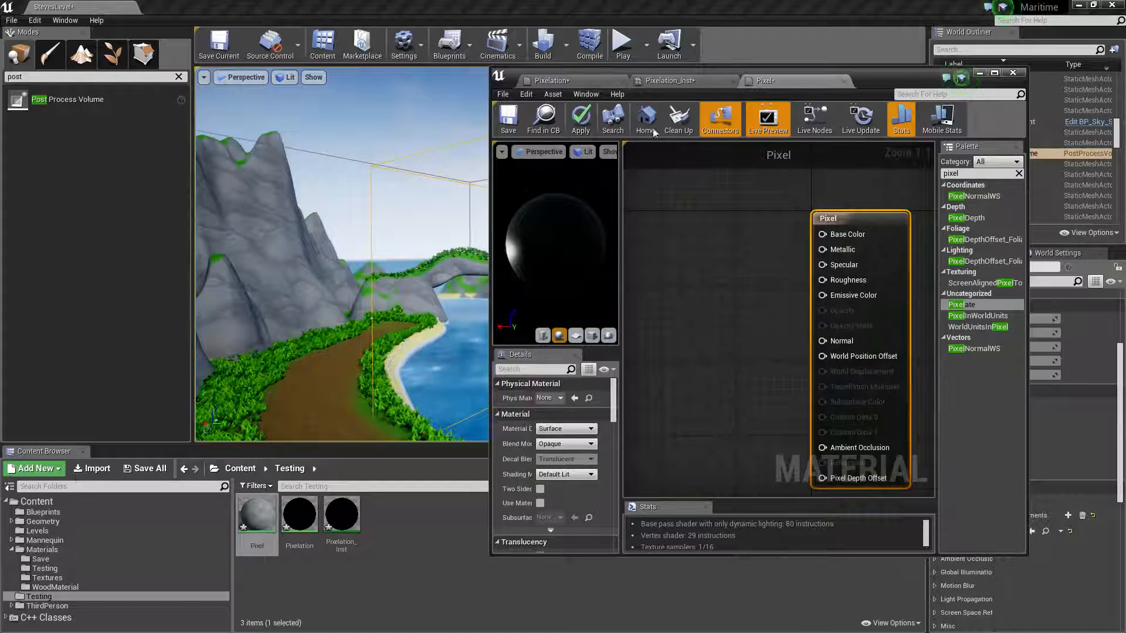
pyautogui.moveTo(836, 82); pyautogui.dragTo(824, 0)
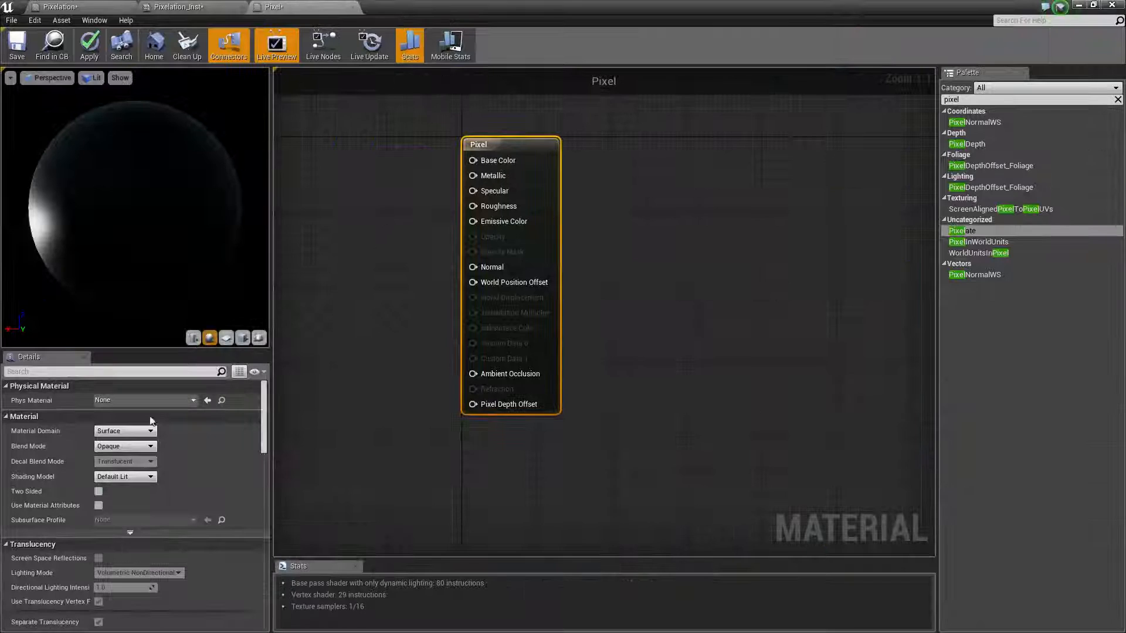
pyautogui.click(126, 432)
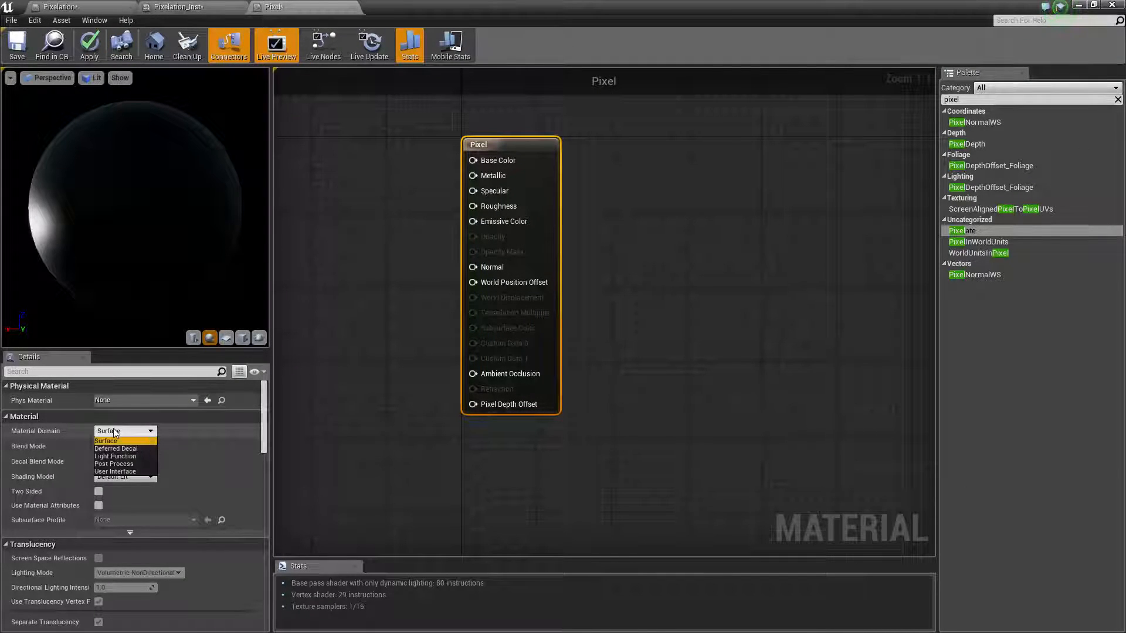
pyautogui.click(117, 464)
# Reposition the Pixelate node so there is open space between it and the Pixel output node
pyautogui.moveTo(478, 226); pyautogui.dragTo(504, 246, button='right')
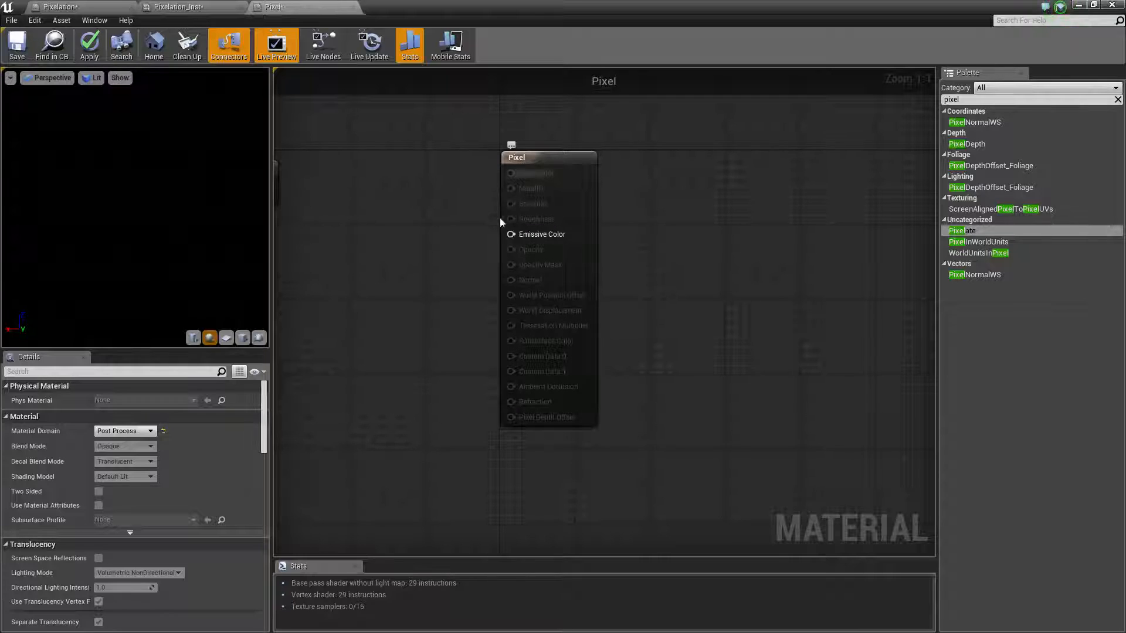
pyautogui.press('Home')
pyautogui.moveTo(394, 183); pyautogui.dragTo(347, 202)
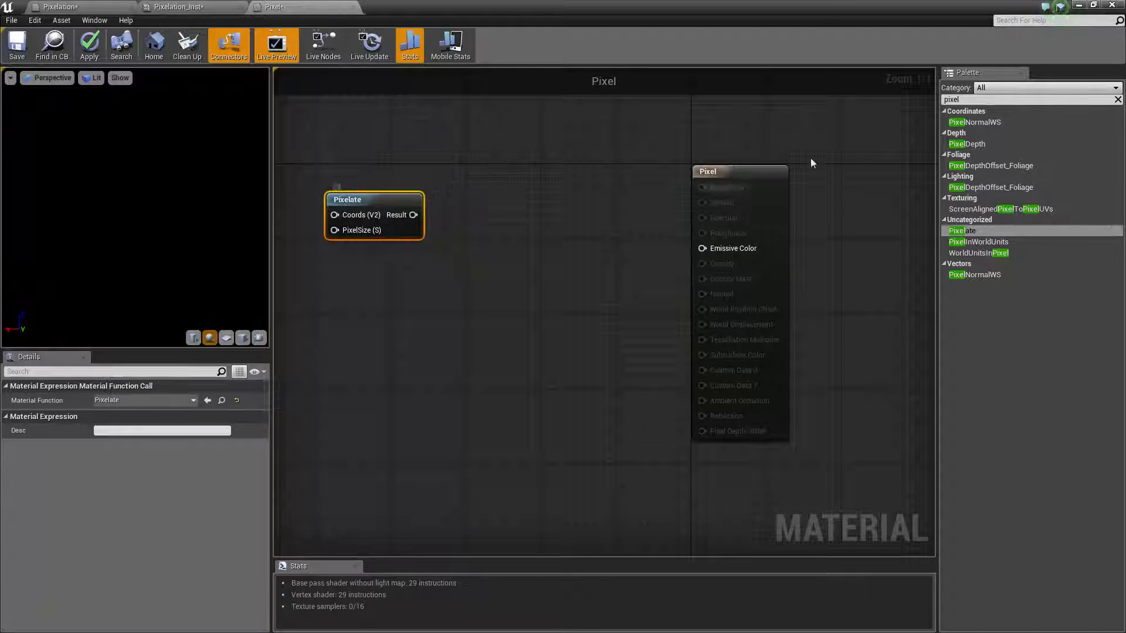
# Search the material nodes for "texture" and look through the list for the scene input node
pyautogui.click(1003, 100)
pyautogui.write('text')
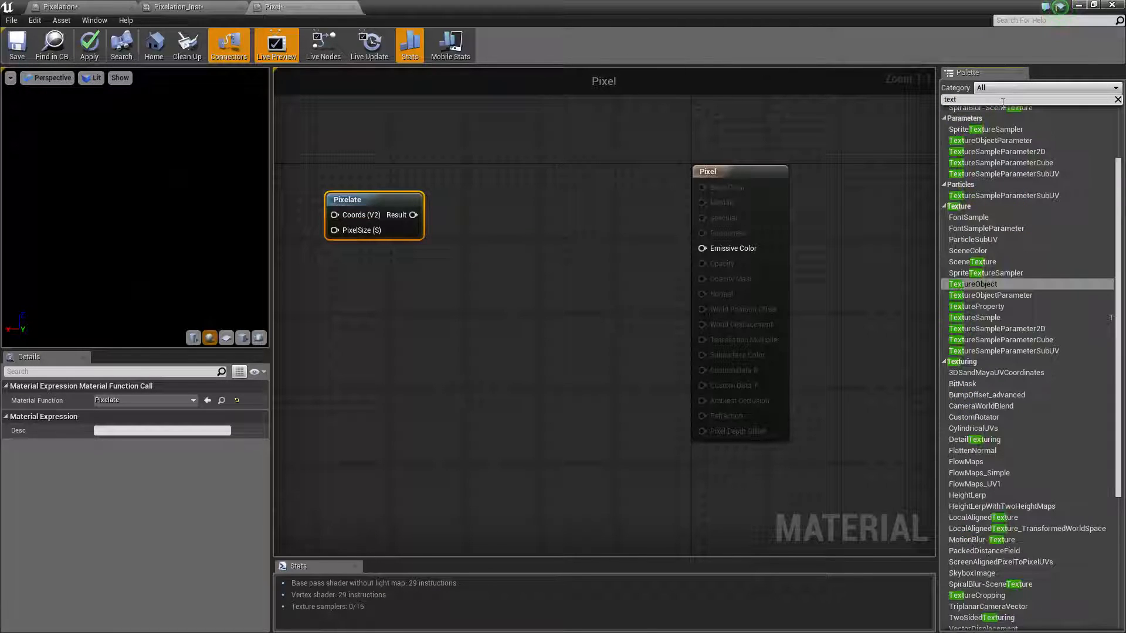
pyautogui.write('ire')
pyautogui.press('BackSpace')
pyautogui.write('ure')
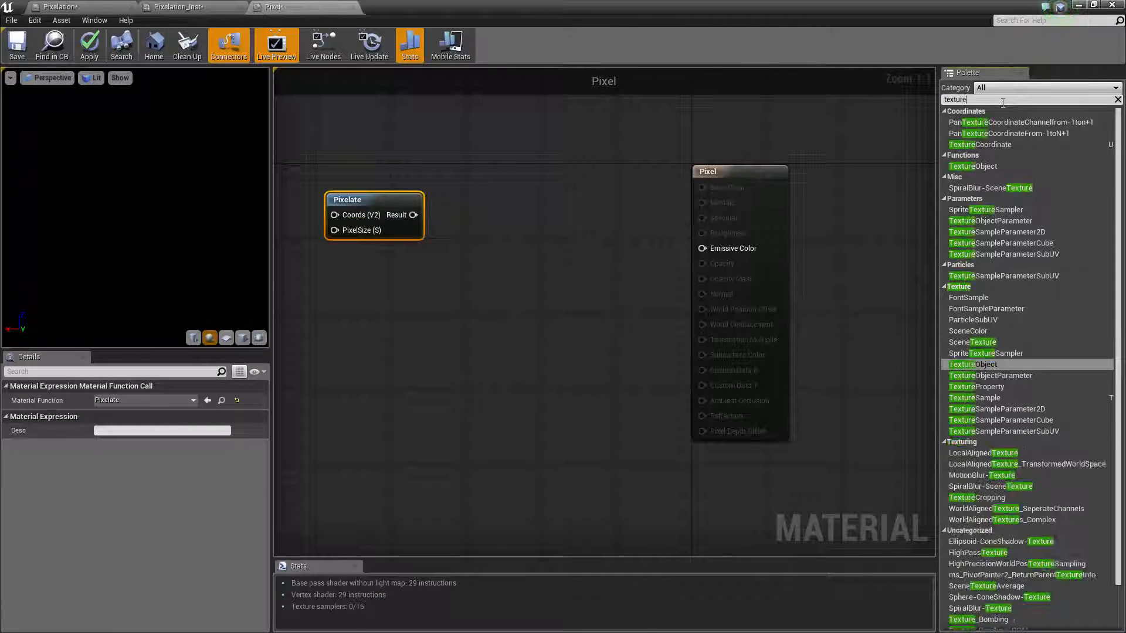
pyautogui.scroll(-2, 1020, 360)
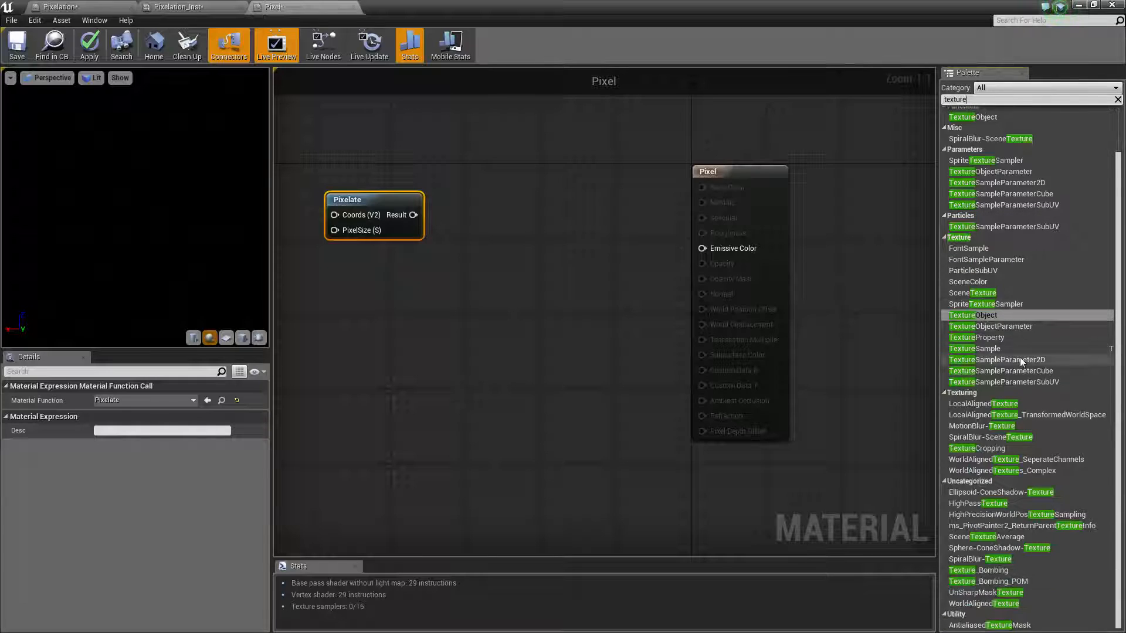
pyautogui.scroll(2, 958, 301)
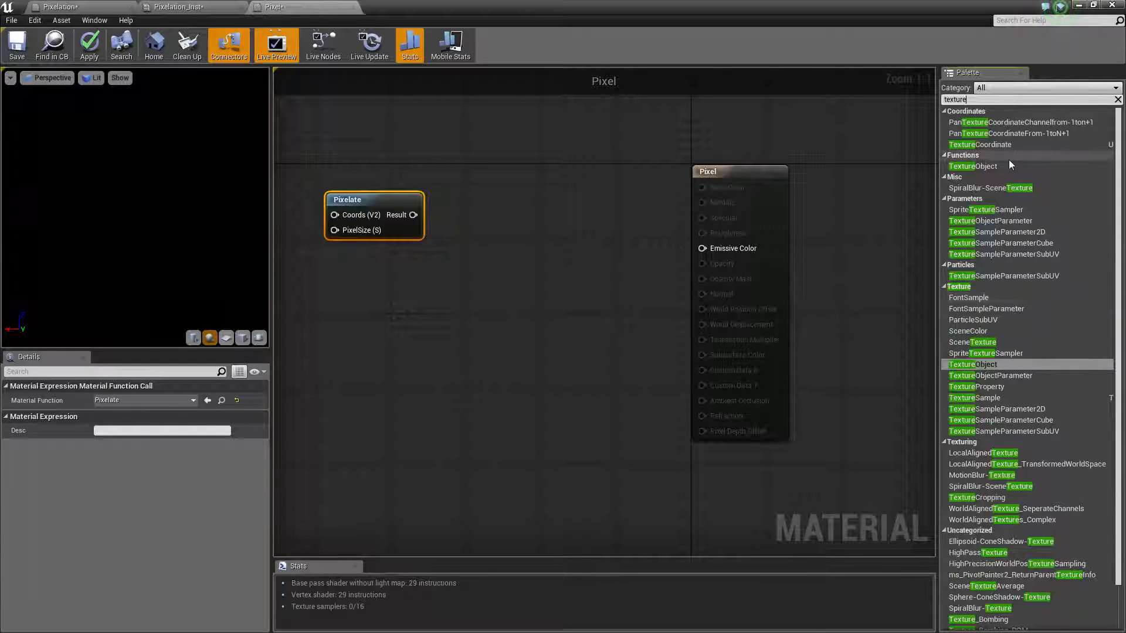
# Check the finished Pixelation material's graph for its SceneTexture:PostProcessInput0 node and return to the Pixel material
pyautogui.click(154, 7)
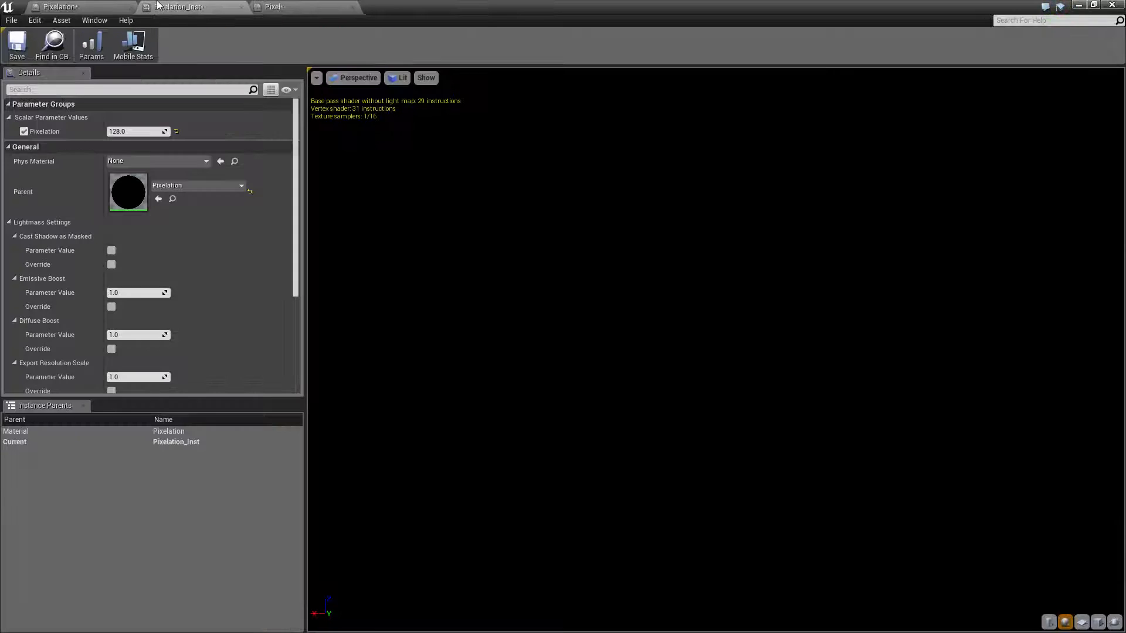
pyautogui.click(108, 6)
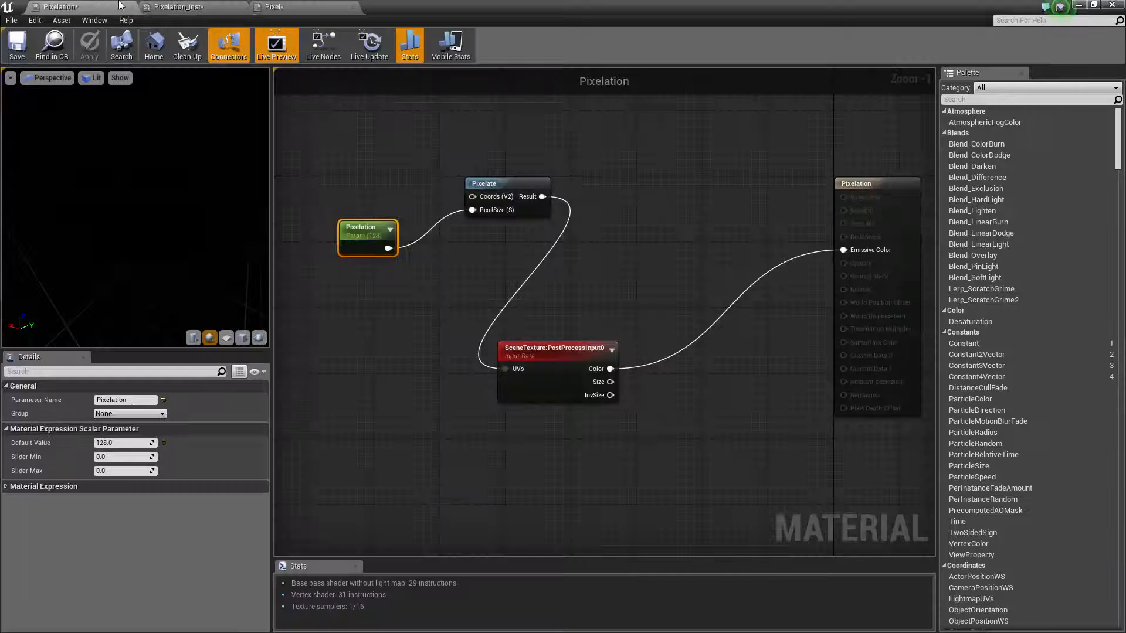
pyautogui.click(556, 355)
pyautogui.click(352, 7)
# Add a SceneTexture node between Pixelate and the Pixel output, and connect Pixelate's Result to its UVs input
pyautogui.doubleClick(998, 103)
pyautogui.write('scene')
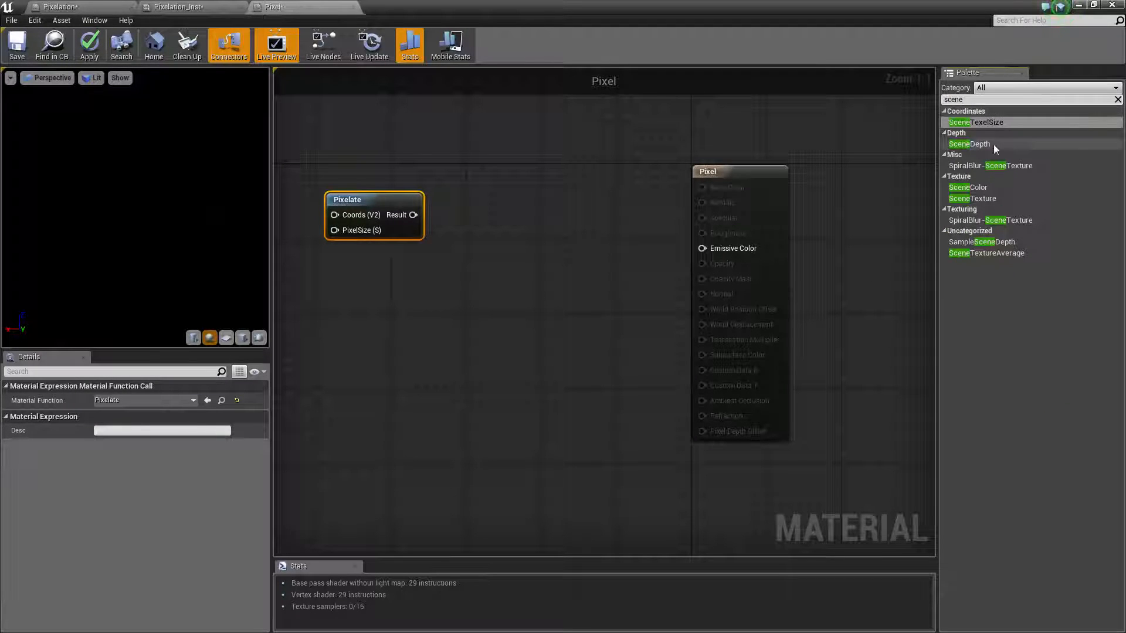
pyautogui.moveTo(978, 198); pyautogui.dragTo(532, 260)
pyautogui.moveTo(373, 206); pyautogui.dragTo(476, 281)
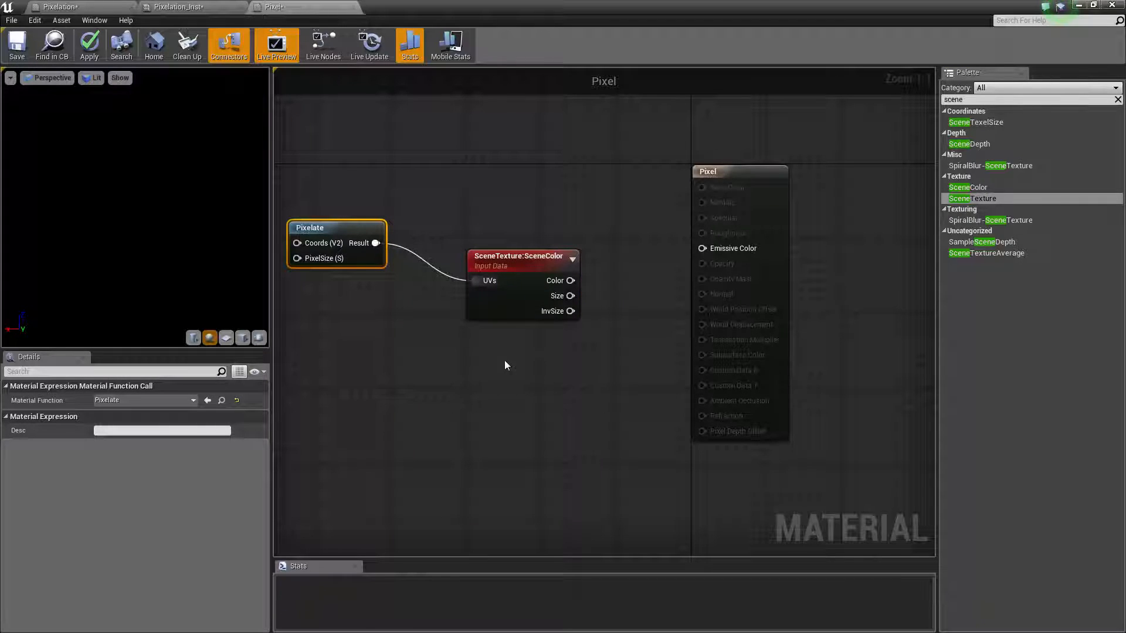
# Set the SceneTexture node's Scene Texture Id to PostProcessInput0 and connect its Color output to the material's Emissive Color
pyautogui.click(537, 258)
pyautogui.click(136, 400)
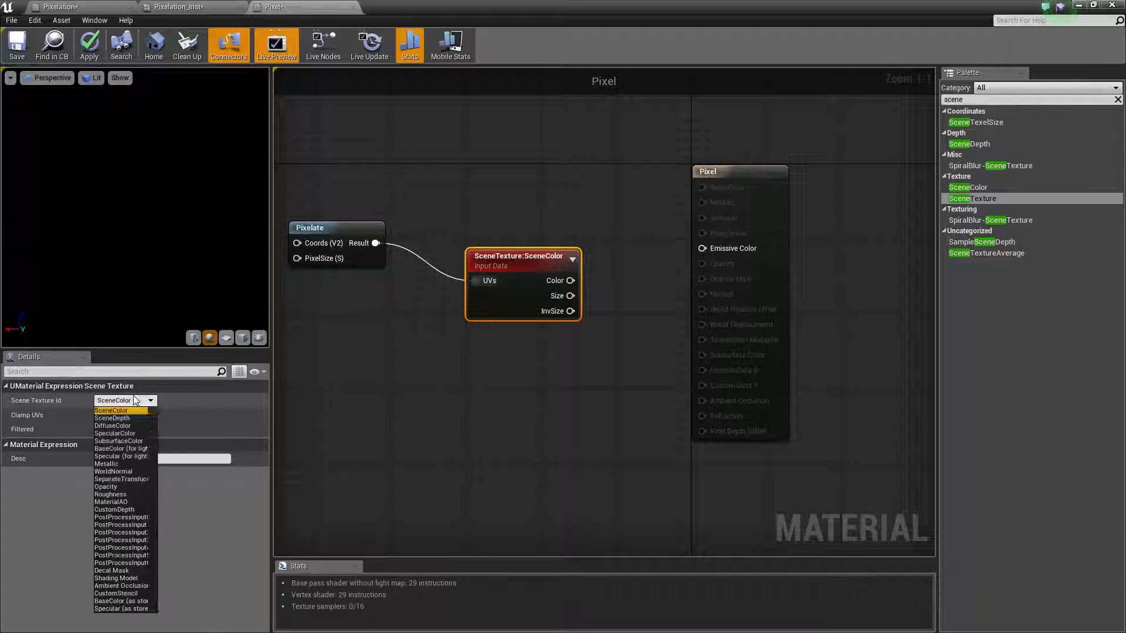
pyautogui.click(143, 518)
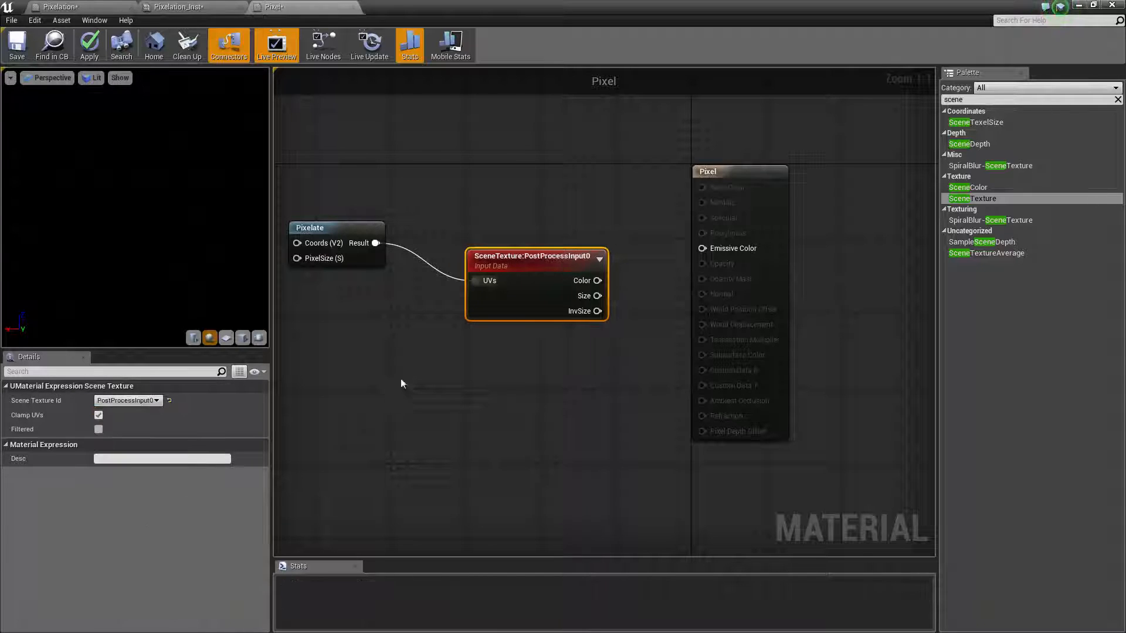
pyautogui.moveTo(704, 250); pyautogui.dragTo(702, 249)
pyautogui.moveTo(562, 248); pyautogui.dragTo(562, 219)
# Add a Constant node with value 128 and connect it to the Pixelate node's PixelSize input
pyautogui.moveTo(431, 216); pyautogui.dragTo(495, 216, button='right')
pyautogui.moveTo(330, 331); pyautogui.dragTo(388, 322, button='right')
pyautogui.click(348, 251)
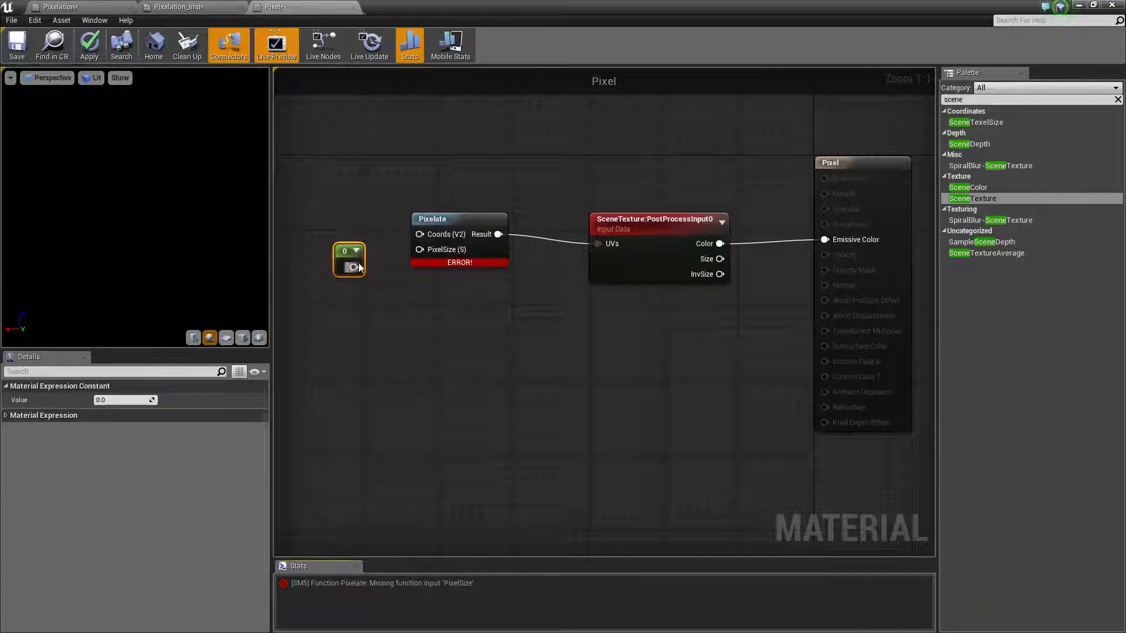
pyautogui.moveTo(420, 256); pyautogui.dragTo(420, 250)
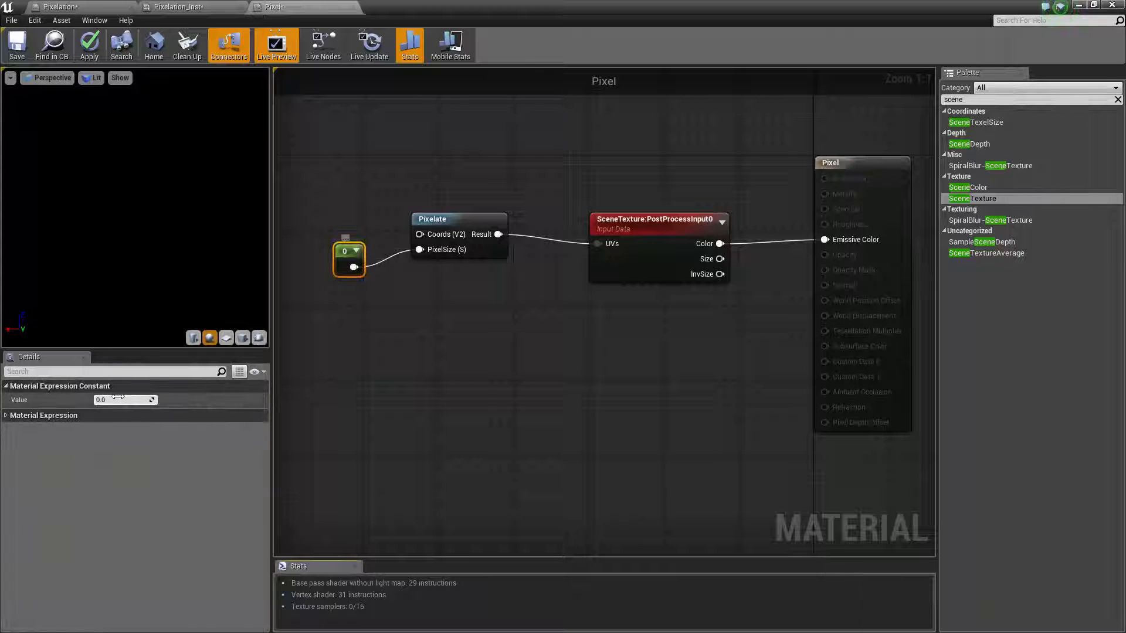
pyautogui.write('128')
pyautogui.press('Return')
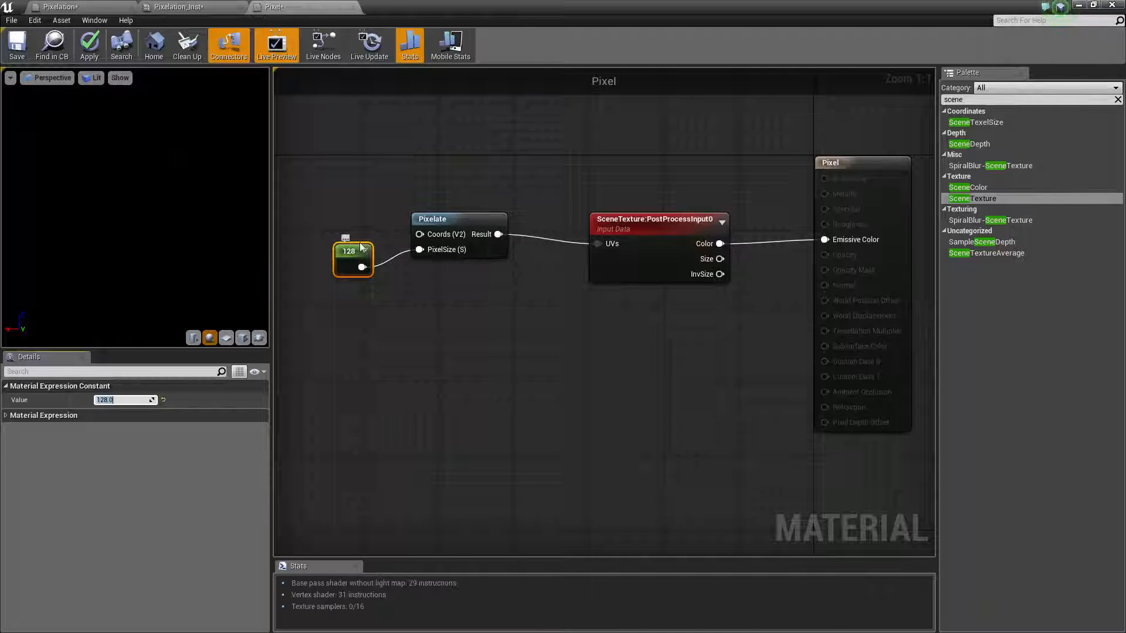
# Convert the 128 constant to a parameter named Pixelate and space it farther from the Pixelate function node
pyautogui.rightClick(356, 262)
pyautogui.click(363, 259)
pyautogui.click(120, 400)
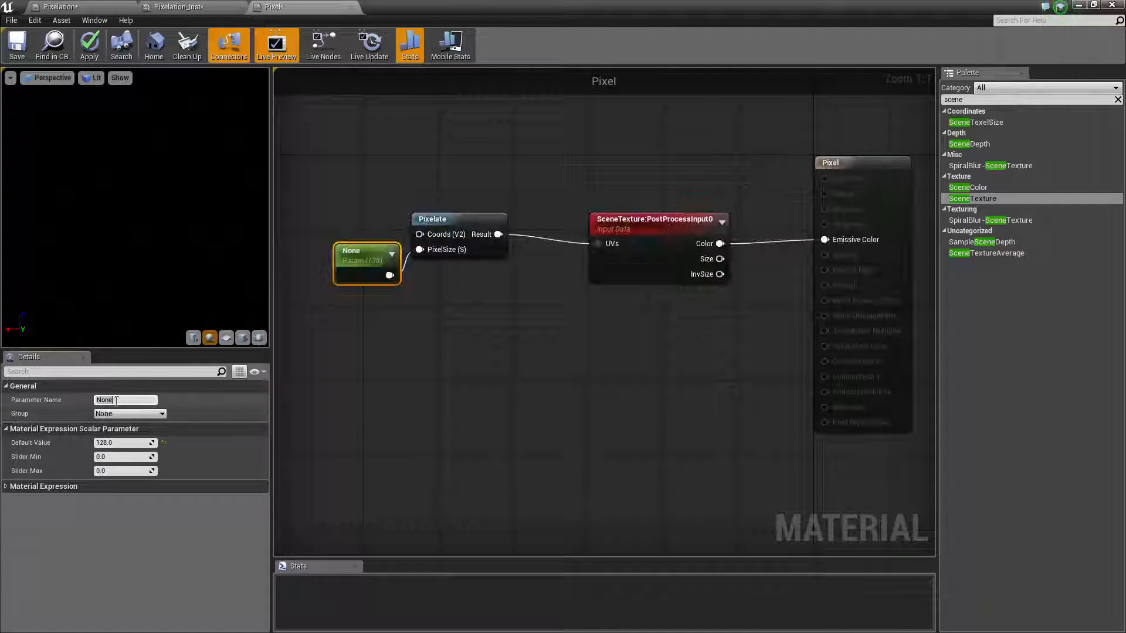
pyautogui.write('Pixelate')
pyautogui.press('Return')
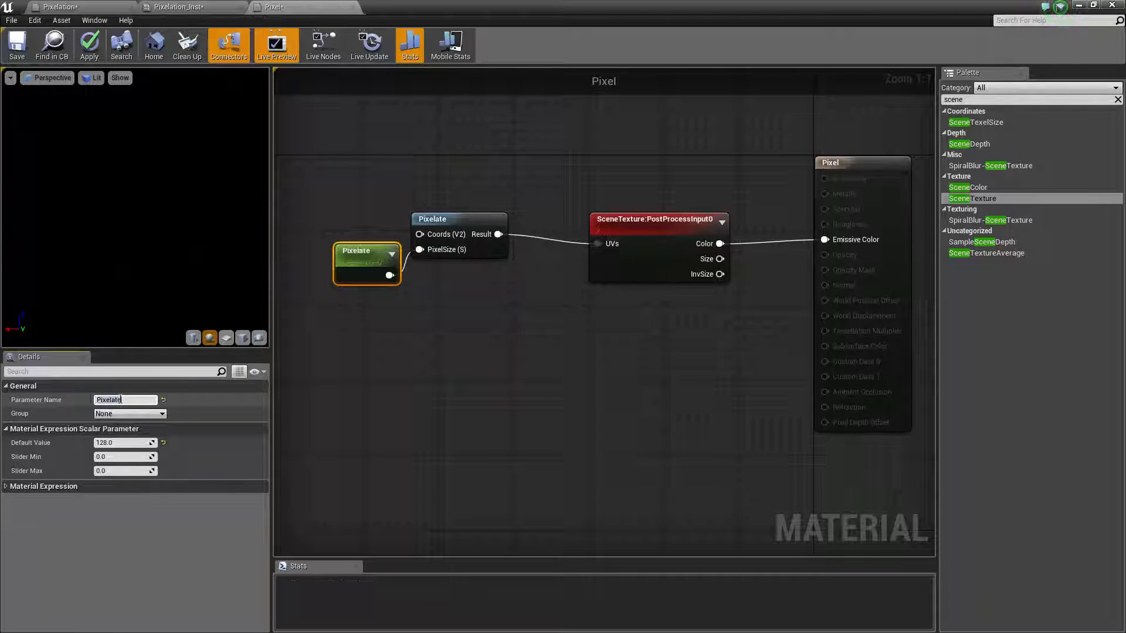
pyautogui.moveTo(358, 260); pyautogui.dragTo(304, 247)
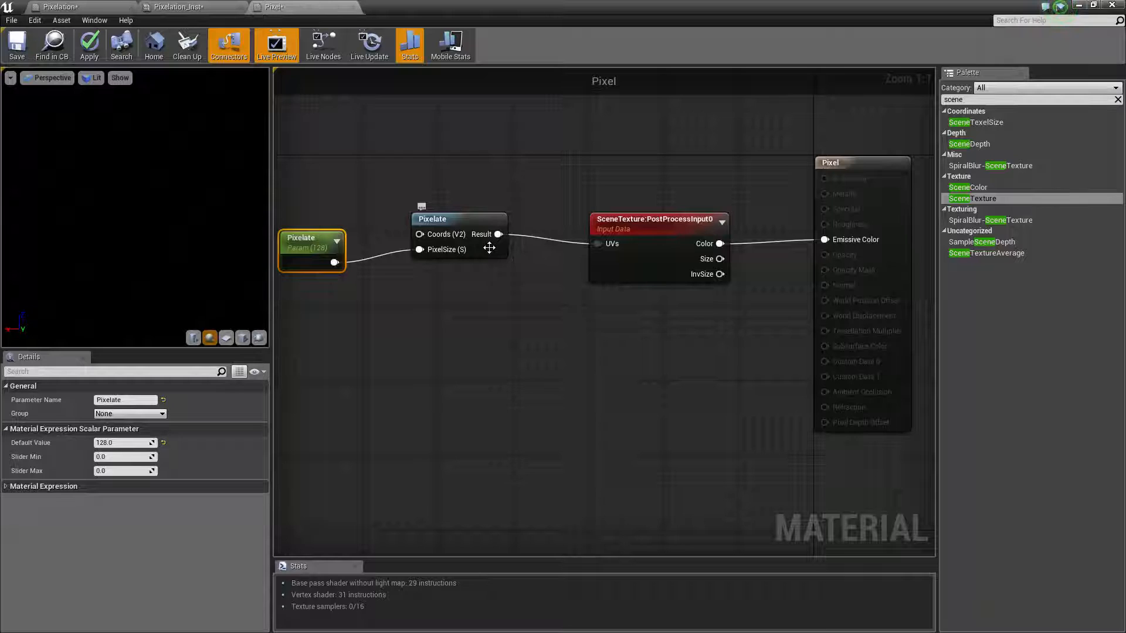
# Apply the finished node graph to the Pixel material and minimize the material editor to return to the level
pyautogui.scroll(-2, 476, 327)
pyautogui.moveTo(327, 135); pyautogui.dragTo(871, 477)
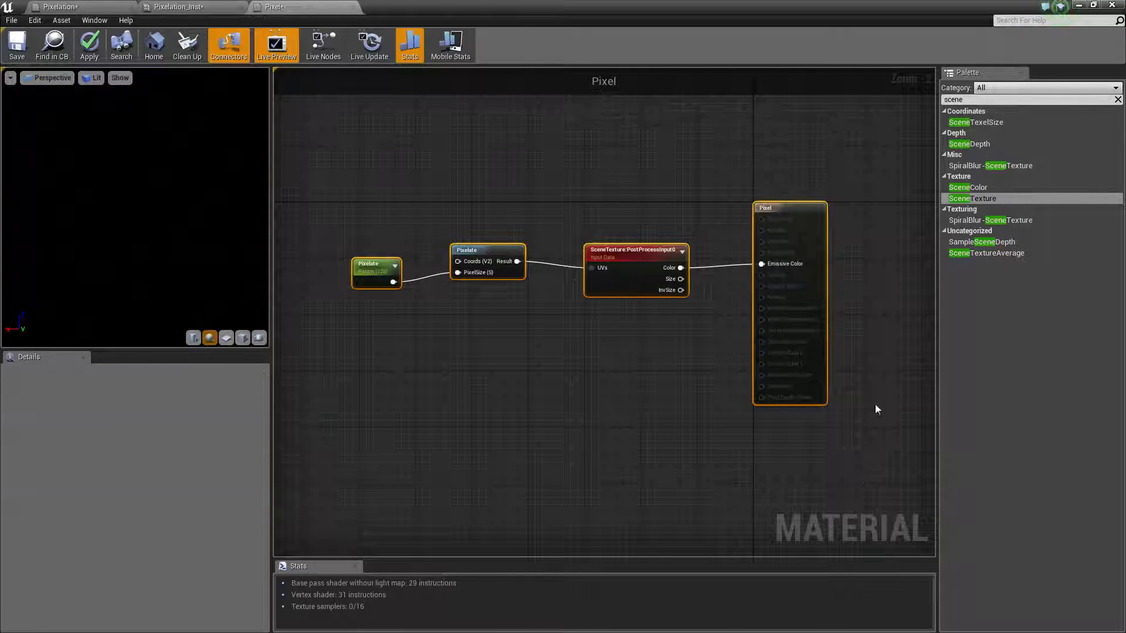
pyautogui.click(92, 50)
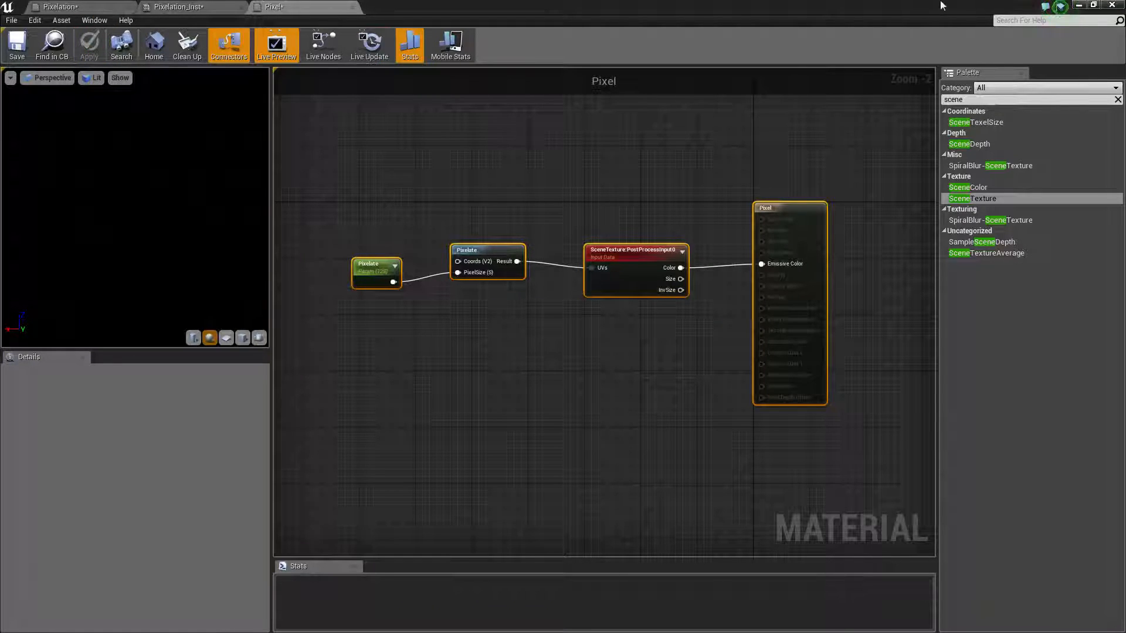
pyautogui.click(1078, 5)
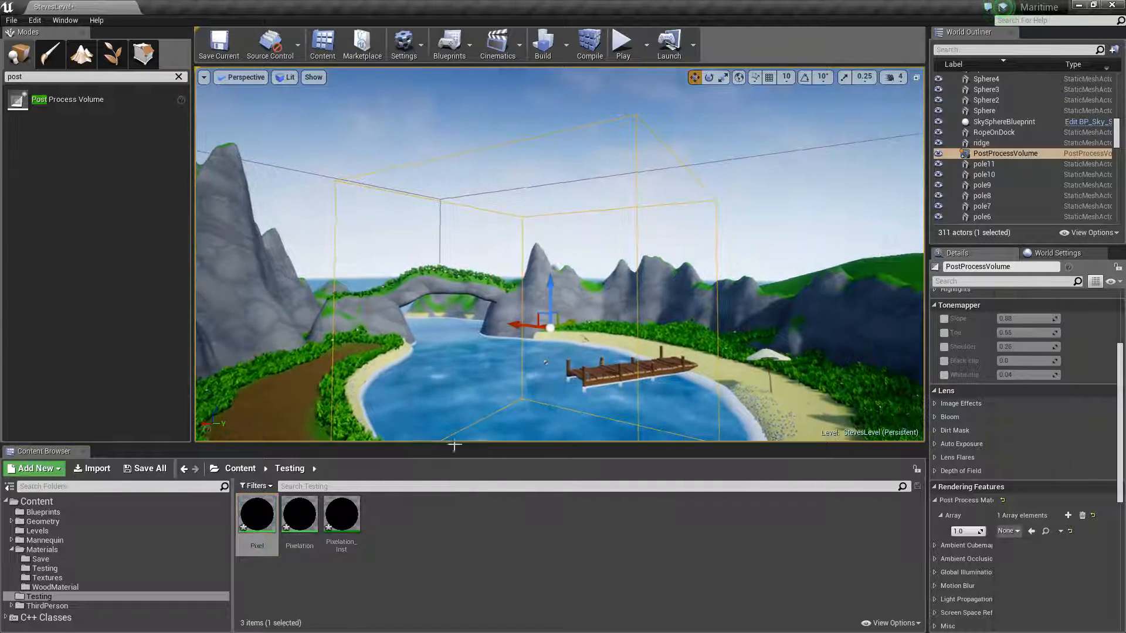
# Create a material instance from the Pixel material in the Testing folder, keeping its default name
pyautogui.rightClick(261, 515)
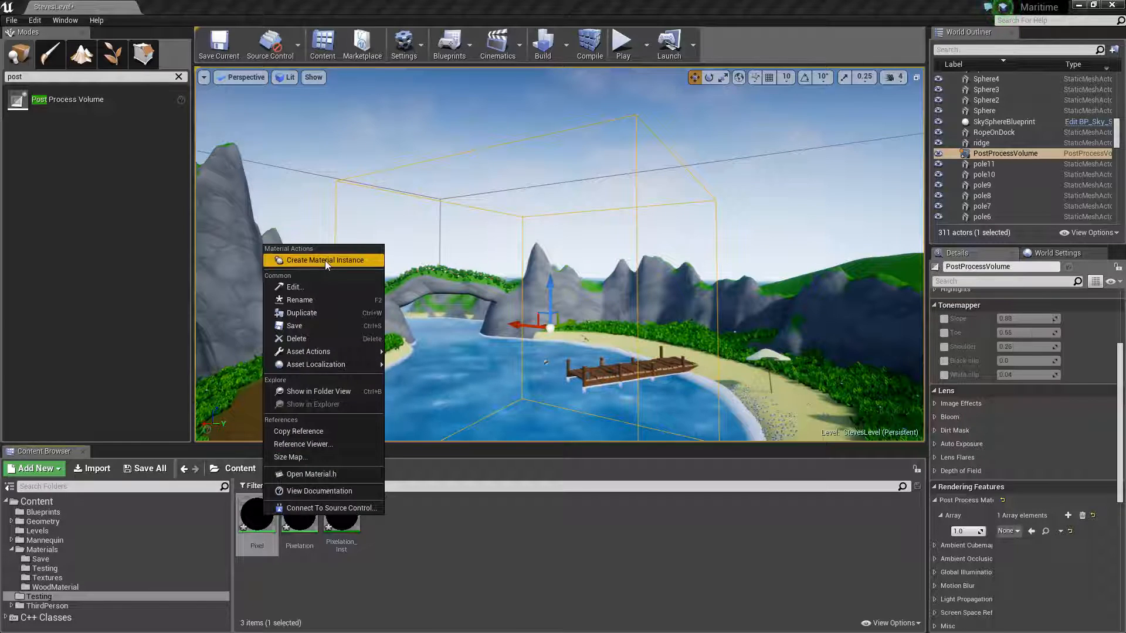
pyautogui.click(324, 259)
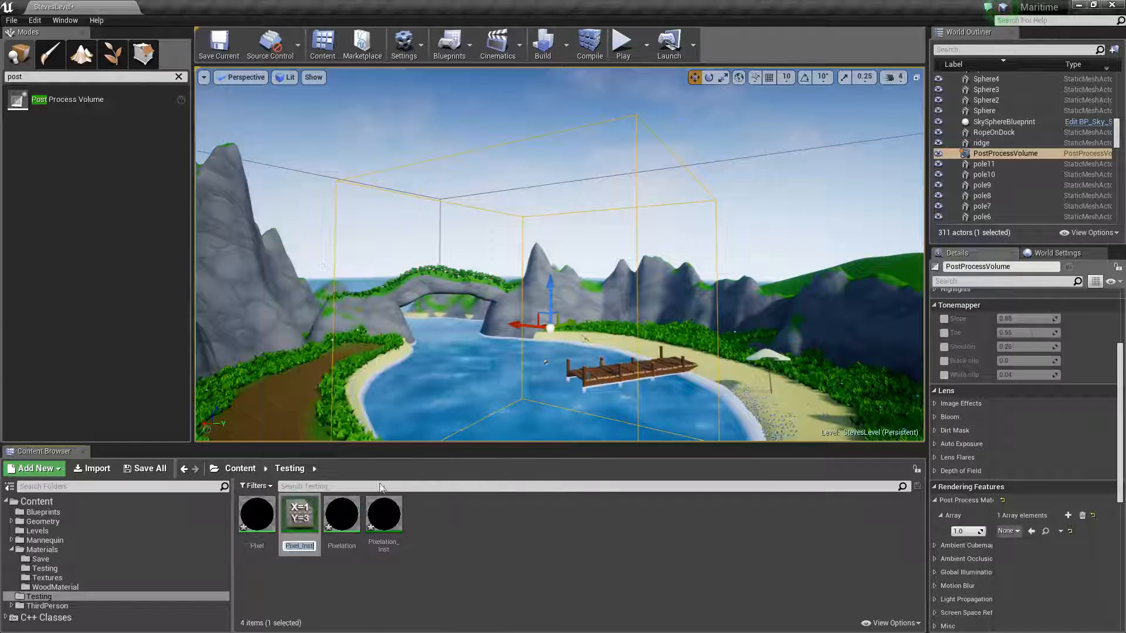
pyautogui.rightClick(262, 514)
pyautogui.click(422, 521)
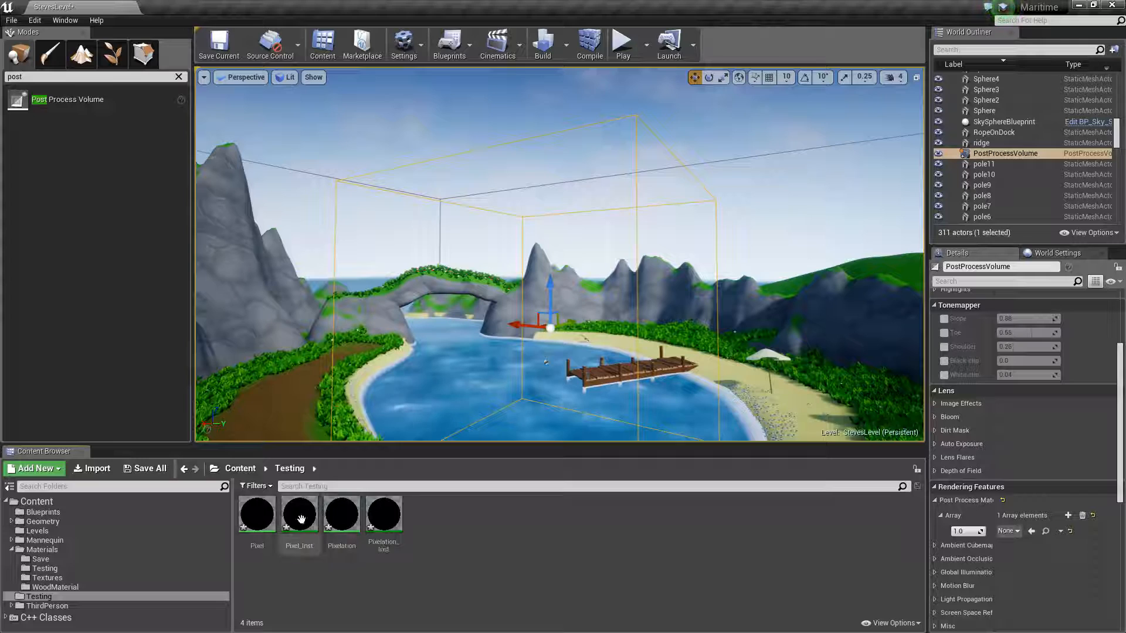
# Assign the Pixel_Inst material instance to the empty Post Process Materials array element of the PostProcessVolume
pyautogui.scroll(-2, 1017, 415)
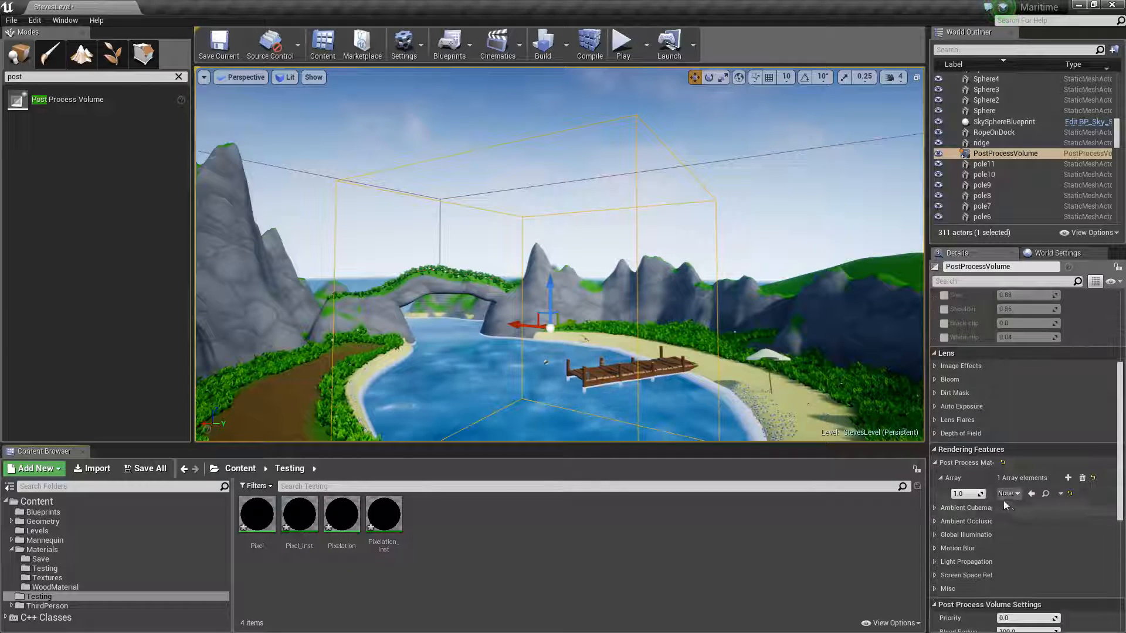
pyautogui.moveTo(299, 515); pyautogui.dragTo(1009, 495)
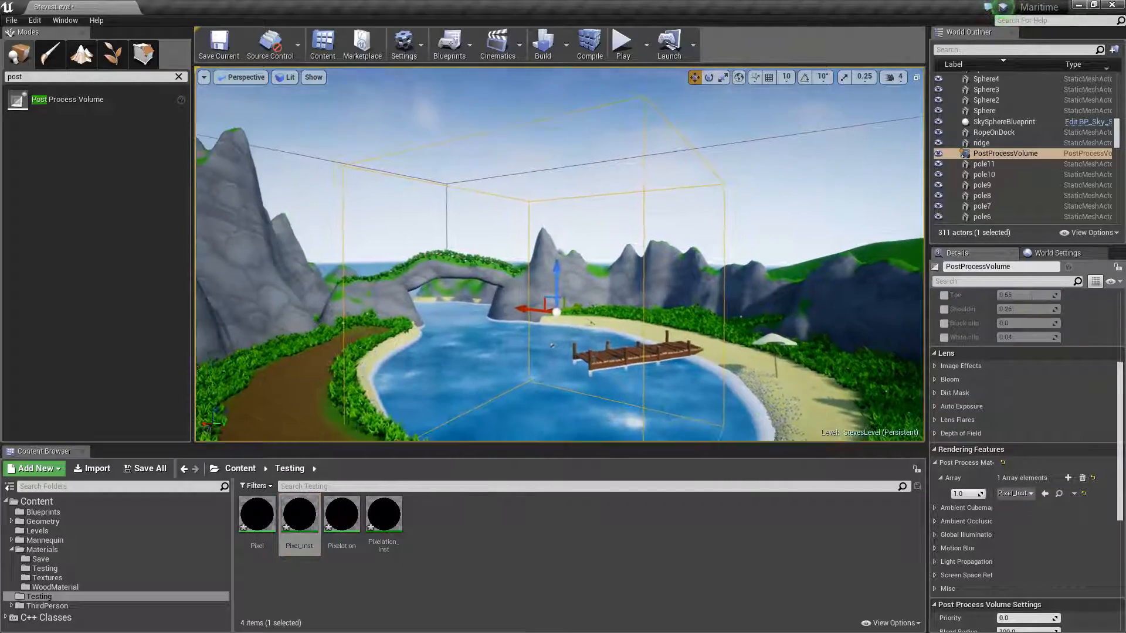
pyautogui.press('s')
pyautogui.press('w')
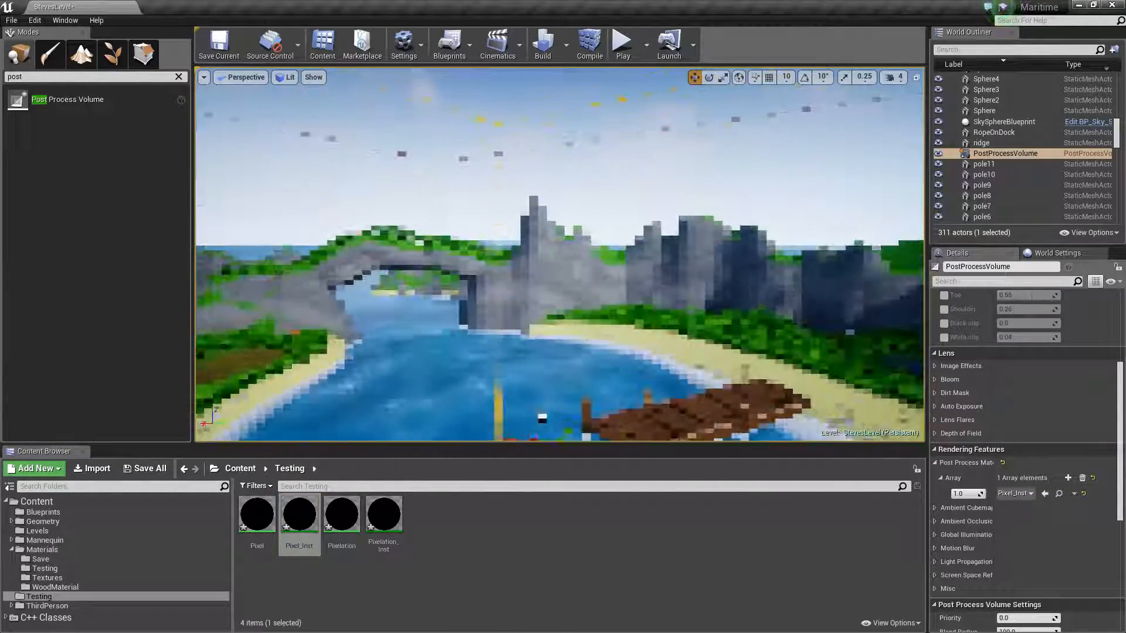
pyautogui.moveTo(559, 254); pyautogui.dragTo(732, 254, button='right')
pyautogui.moveTo(489, 287); pyautogui.dragTo(418, 282, button='right')
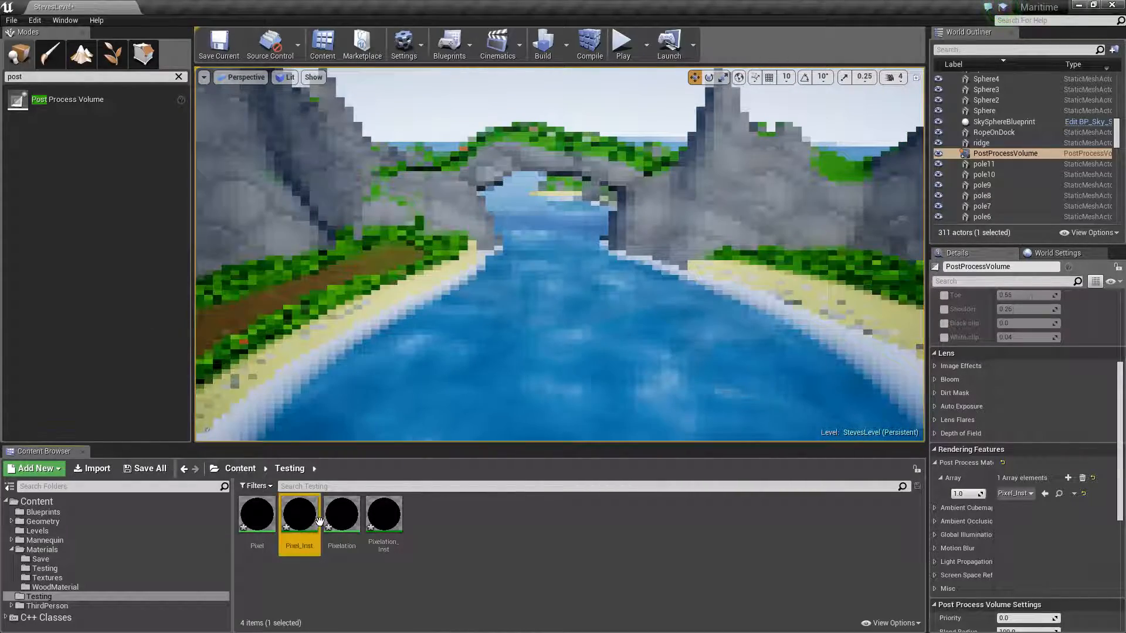
# Open Pixel_Inst in a smaller window beside the viewport and override its Pixelate parameter with 256
pyautogui.doubleClick(299, 515)
pyautogui.doubleClick(570, 16)
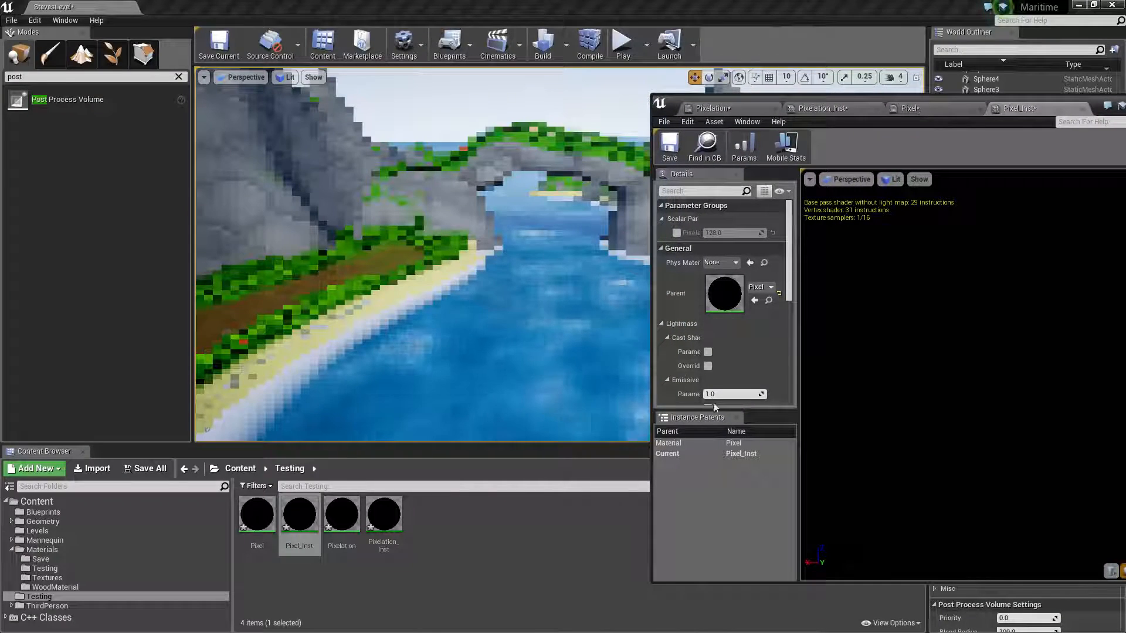
pyautogui.moveTo(732, 231); pyautogui.dragTo(742, 232)
pyautogui.moveTo(615, 240); pyautogui.dragTo(434, 246, button='right')
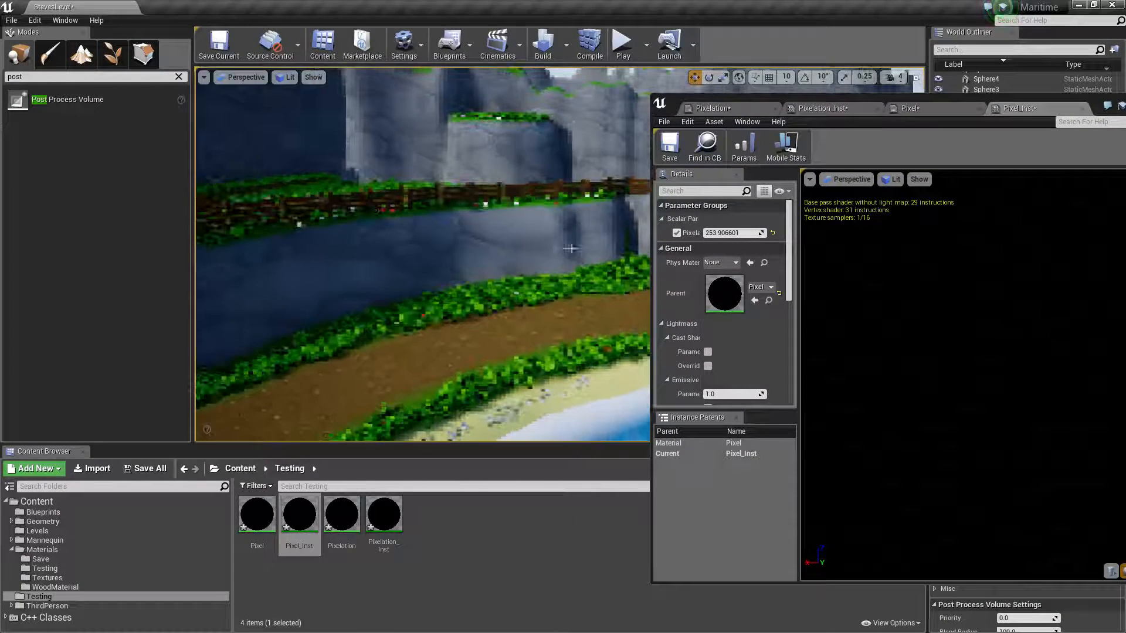
pyautogui.click(739, 231)
pyautogui.write('256')
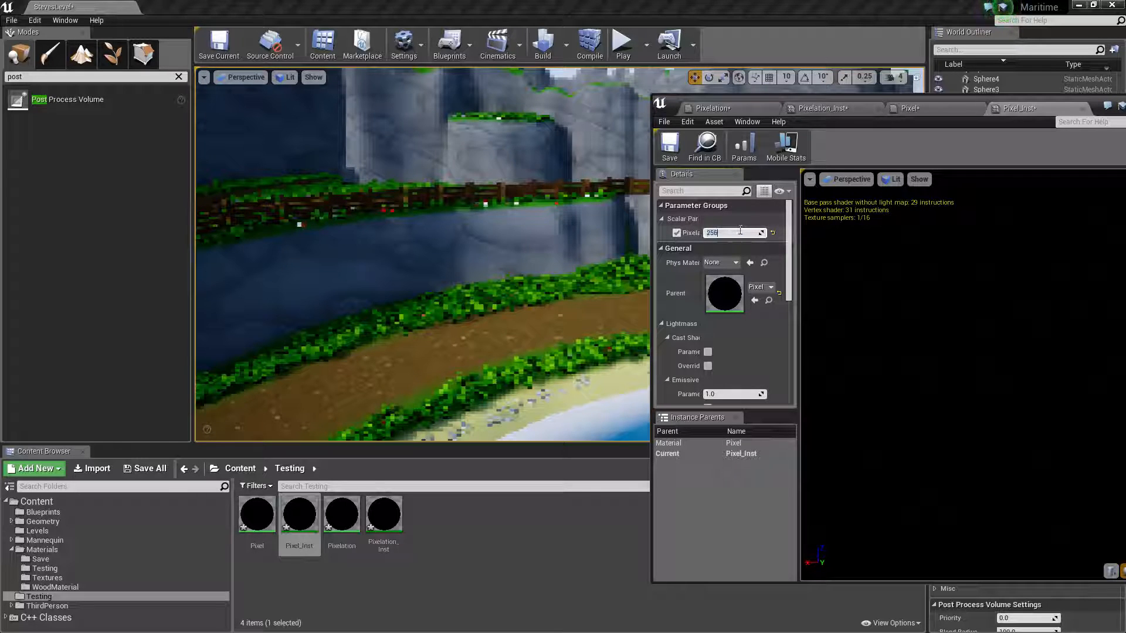
pyautogui.press('Return')
# Minimize the material instance editor and look over the pixelation effect across the level
pyautogui.moveTo(1035, 103); pyautogui.dragTo(907, 96)
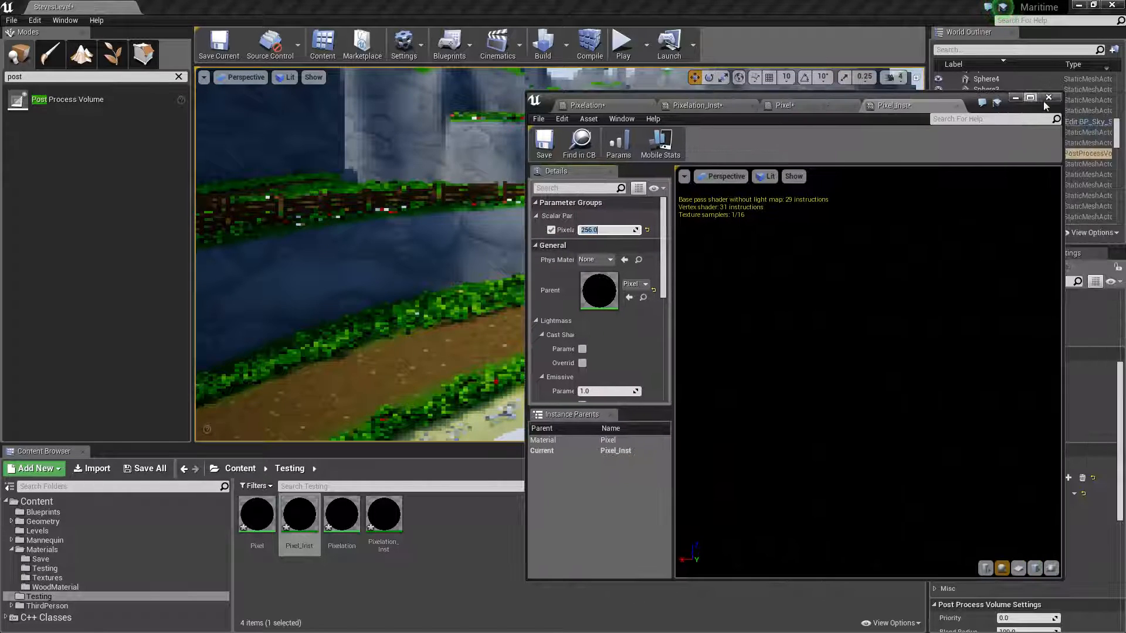
pyautogui.click(1025, 96)
pyautogui.click(1082, 3)
pyautogui.moveTo(843, 245); pyautogui.dragTo(1032, 245, button='right')
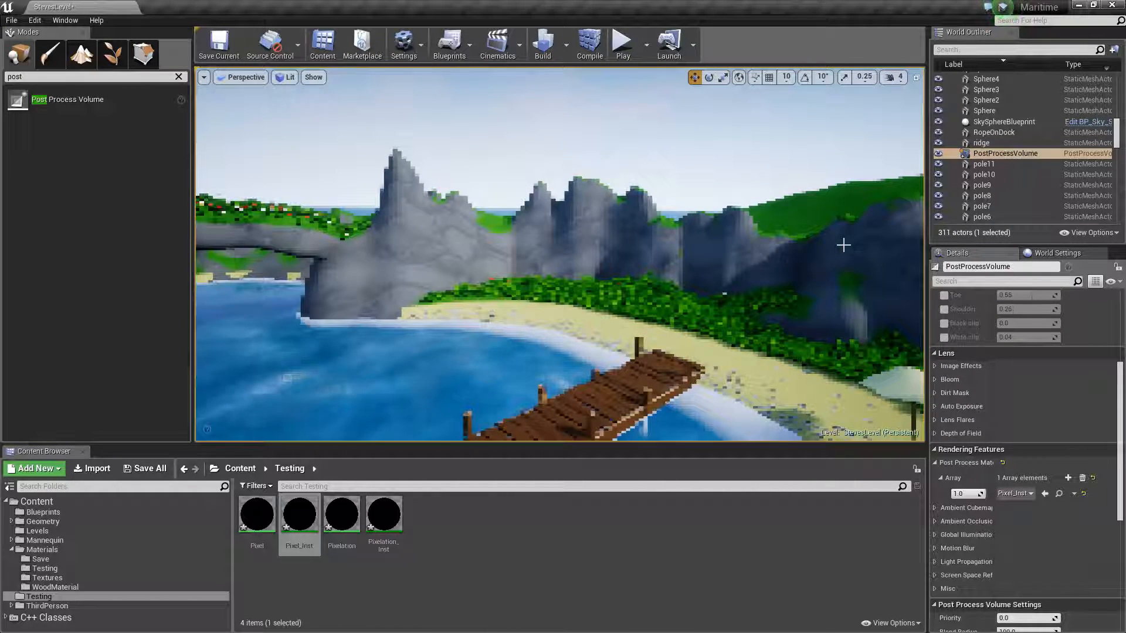